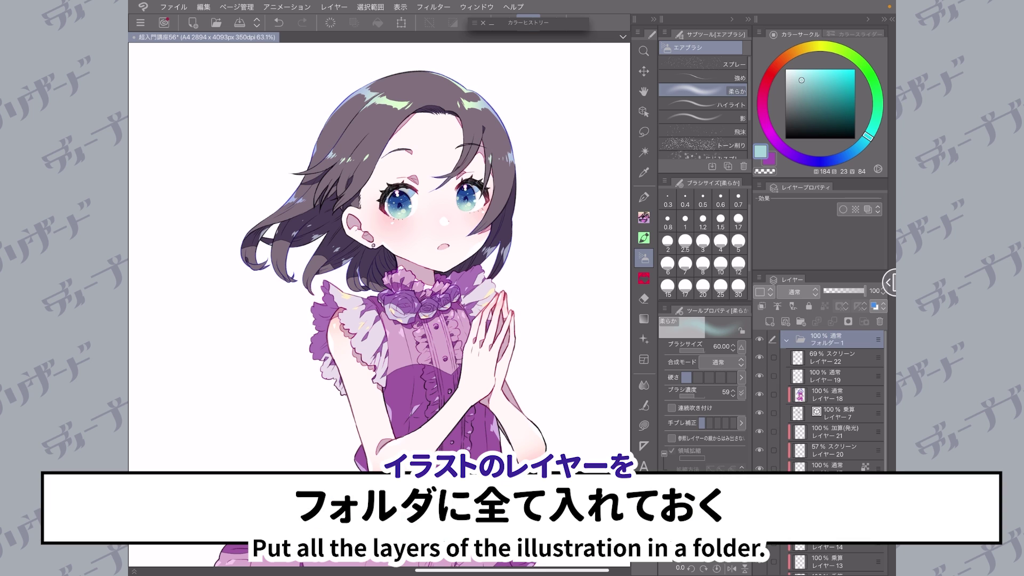
Step: Collapse the illustration's layer folder フォルダー1 and toggle its visibility to check that it holds the whole drawing
{"action": "left_click", "coordinate": [786, 340]}
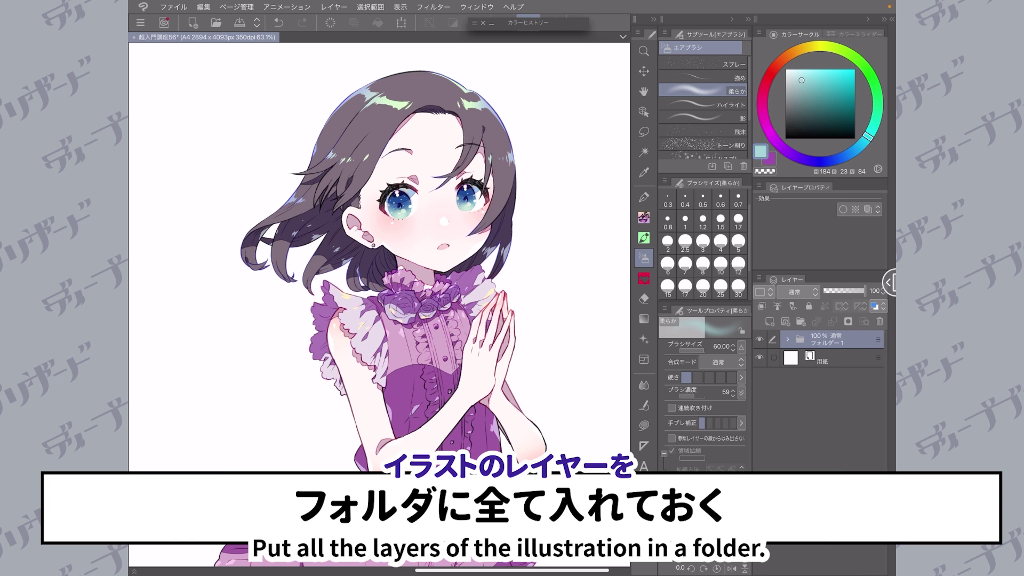
{"action": "left_click", "coordinate": [759, 339]}
{"action": "left_click", "coordinate": [759, 339]}
{"action": "left_click", "coordinate": [760, 339]}
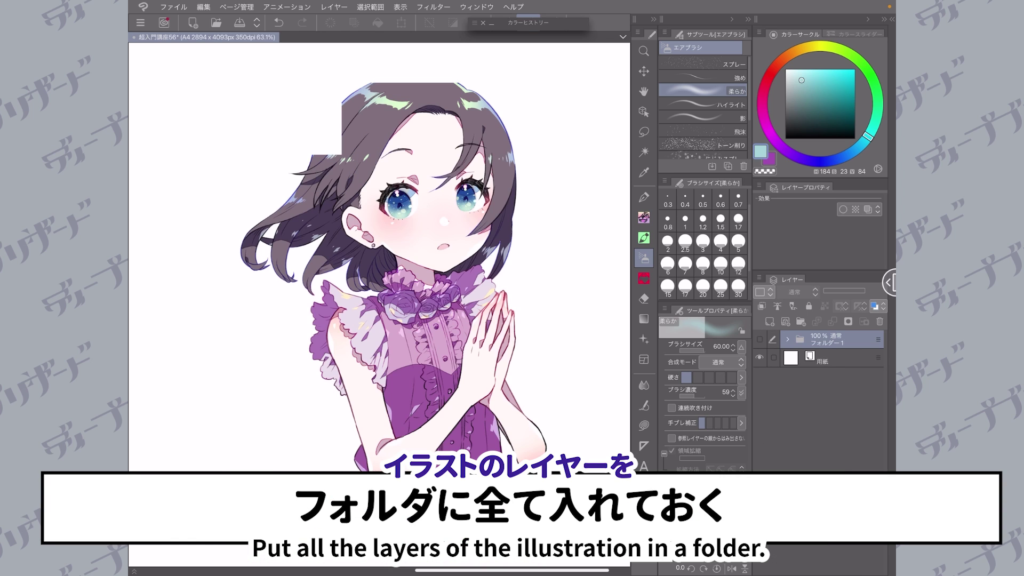
{"action": "left_click", "coordinate": [760, 339]}
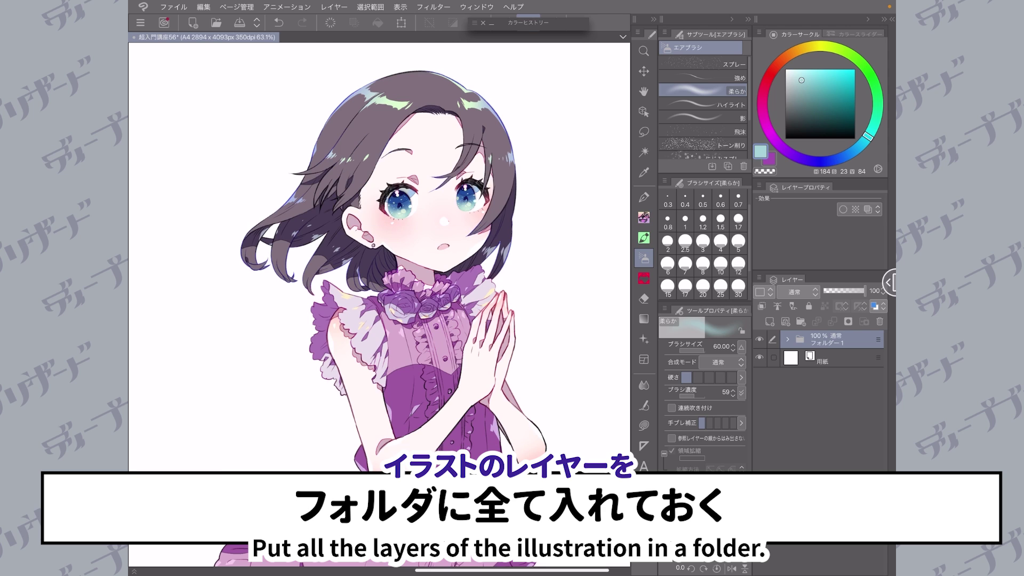
Step: Duplicate the illustration folder フォルダー1 and merge the copy into a single layer
{"action": "left_click", "coordinate": [758, 278]}
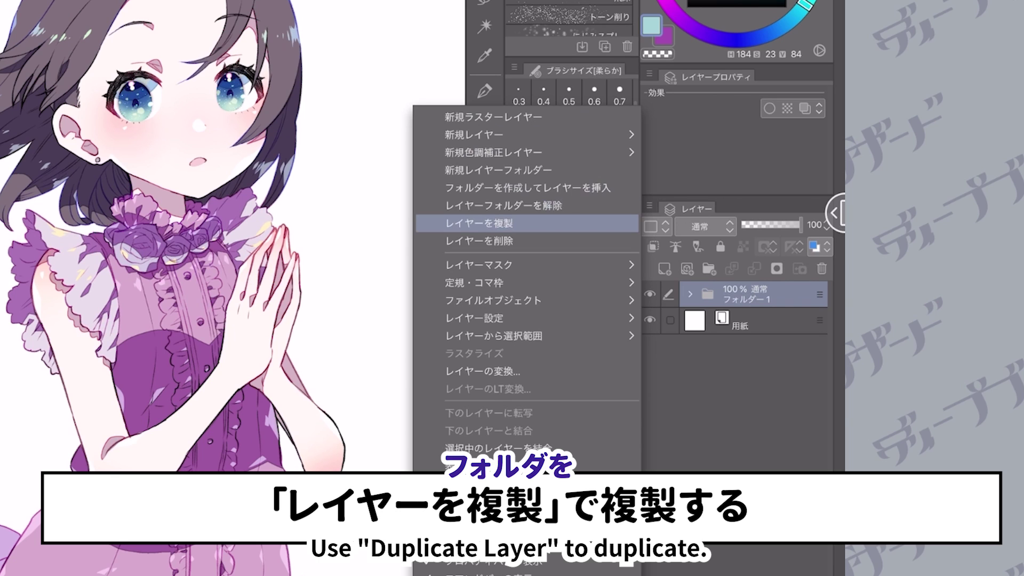
{"action": "left_click", "coordinate": [479, 224]}
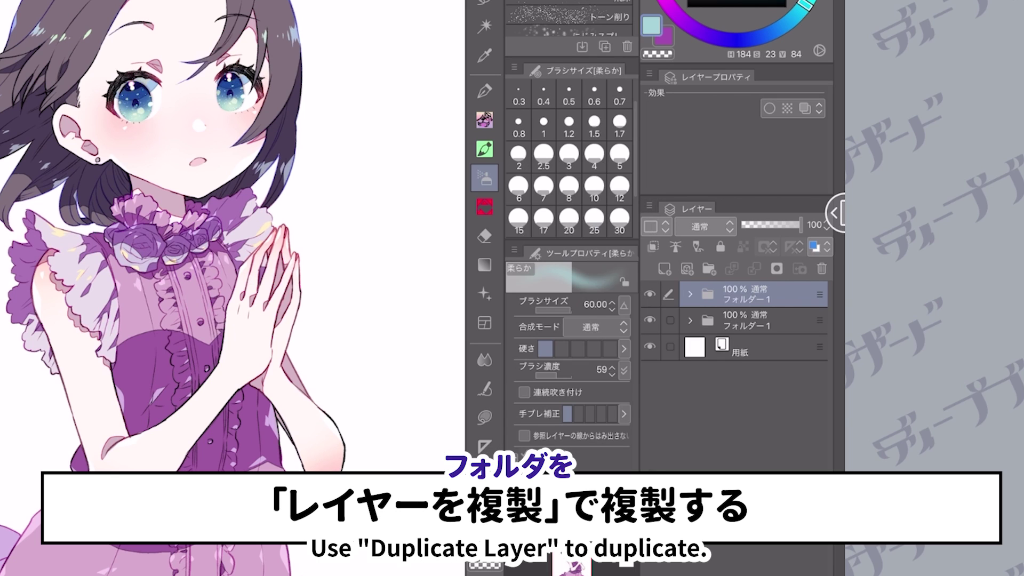
{"action": "left_click", "coordinate": [650, 294]}
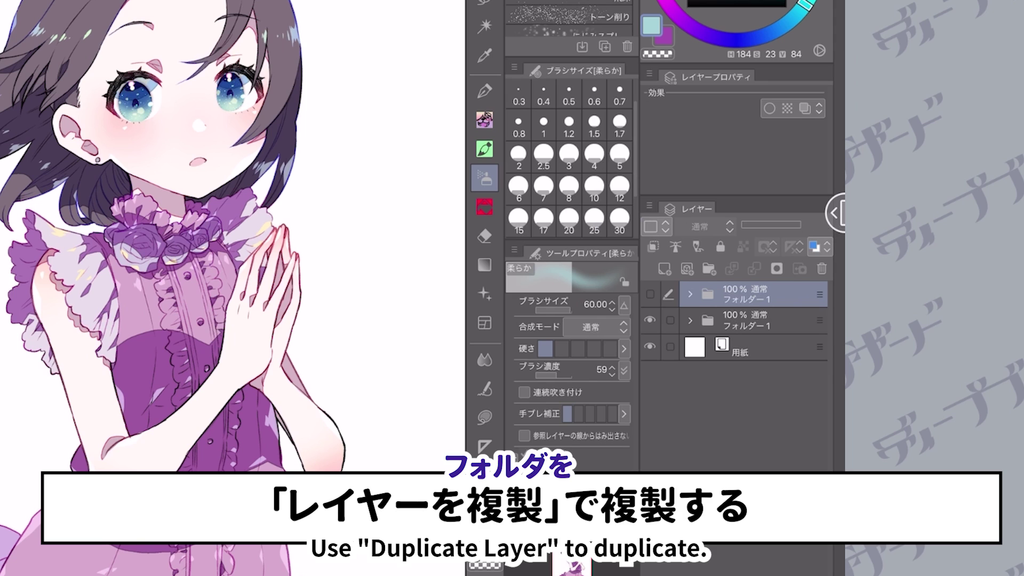
{"action": "left_click", "coordinate": [650, 293]}
{"action": "left_click", "coordinate": [649, 206]}
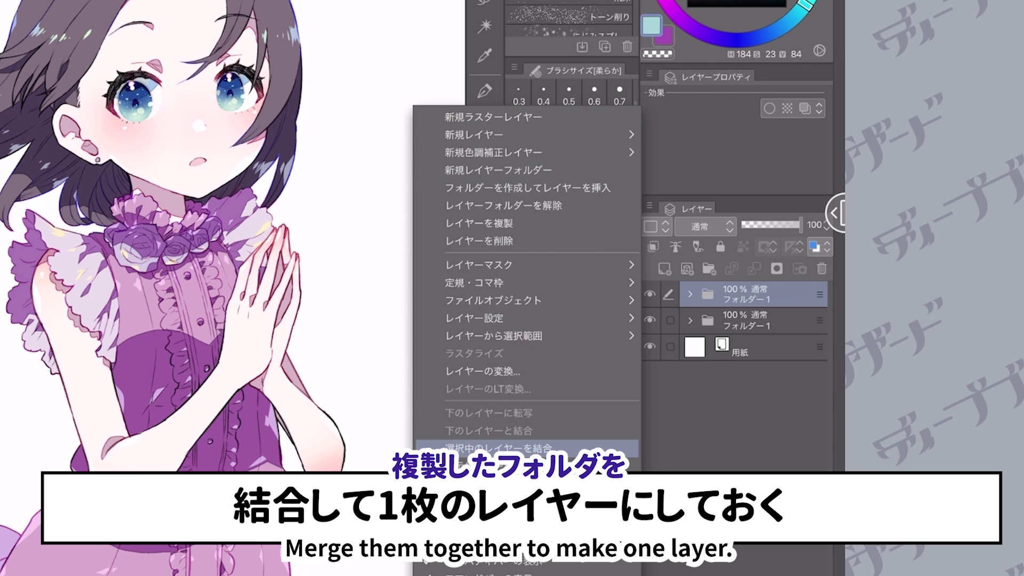
{"action": "left_click", "coordinate": [526, 448]}
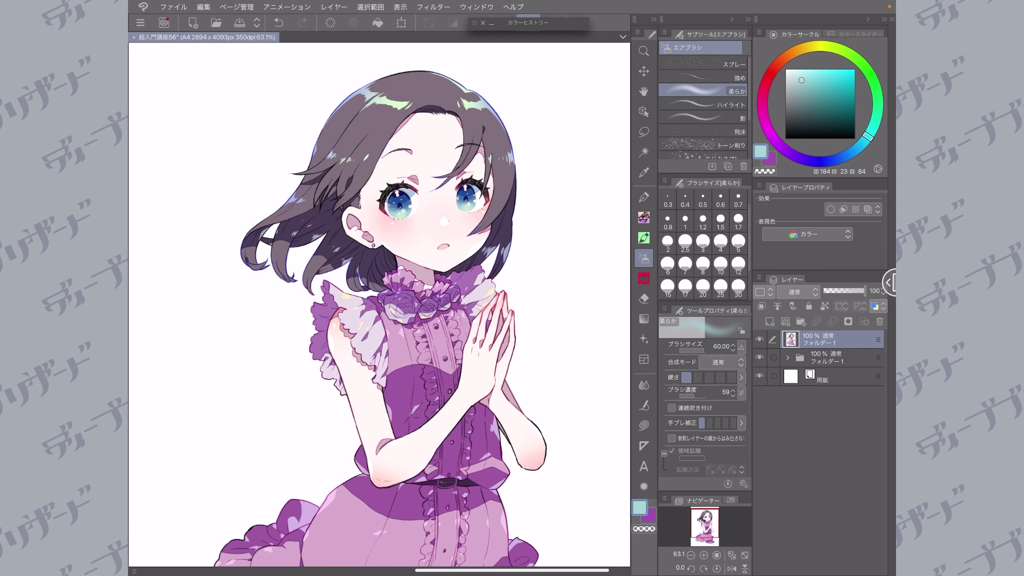
Step: Lock the merged layer's transparent pixels and test the lock with a trial stroke across the figure
{"action": "left_click", "coordinate": [824, 306]}
{"action": "left_click", "coordinate": [772, 71]}
{"action": "mouse_move", "coordinate": [341, 92]}
{"action": "left_mouse_down"}
{"action": "mouse_move", "coordinate": [418, 132]}
{"action": "mouse_move", "coordinate": [395, 228]}
{"action": "mouse_move", "coordinate": [546, 458]}
{"action": "mouse_move", "coordinate": [394, 467]}
{"action": "left_mouse_up"}
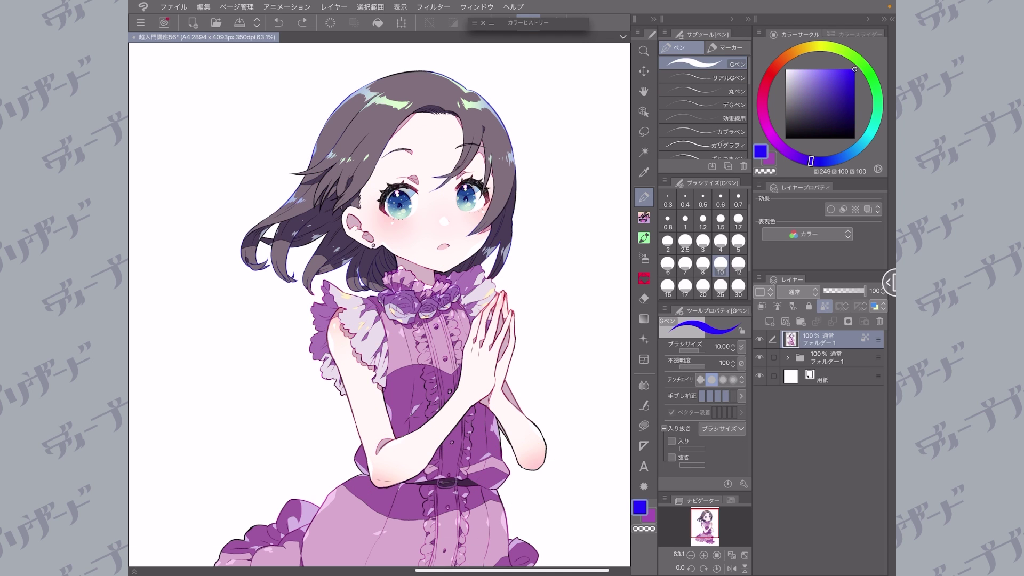
Step: Fill the merged layer's figure with dark blue (H 249, S 32, V 24)
{"action": "mouse_move", "coordinate": [843, 98]}
{"action": "left_mouse_down"}
{"action": "mouse_move", "coordinate": [804, 113]}
{"action": "mouse_move", "coordinate": [823, 116]}
{"action": "mouse_move", "coordinate": [807, 122]}
{"action": "left_mouse_up"}
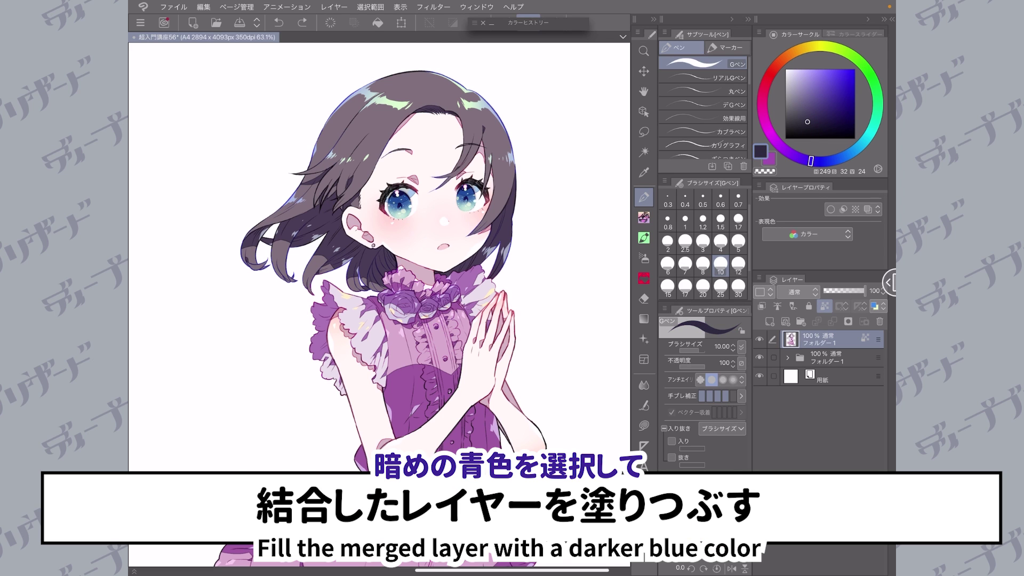
{"action": "left_click", "coordinate": [377, 23]}
{"action": "scroll", "coordinate": [379, 304], "scroll_direction": "down", "scroll_amount": 3}
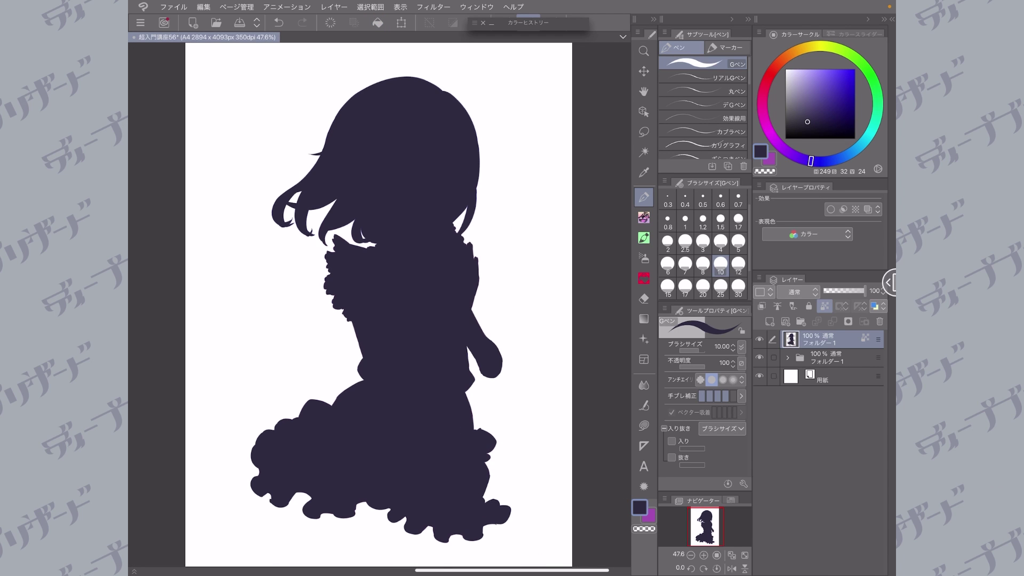
Step: Choose the soft airbrush (柔らか) in dark red and set its brush size to 30
{"action": "left_click", "coordinate": [644, 258]}
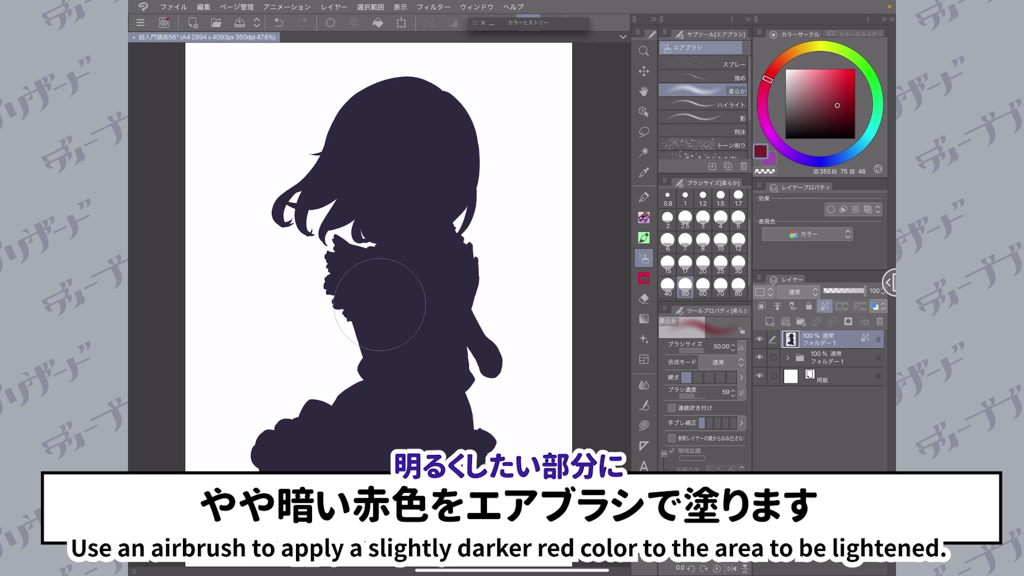
{"action": "left_click", "coordinate": [738, 264]}
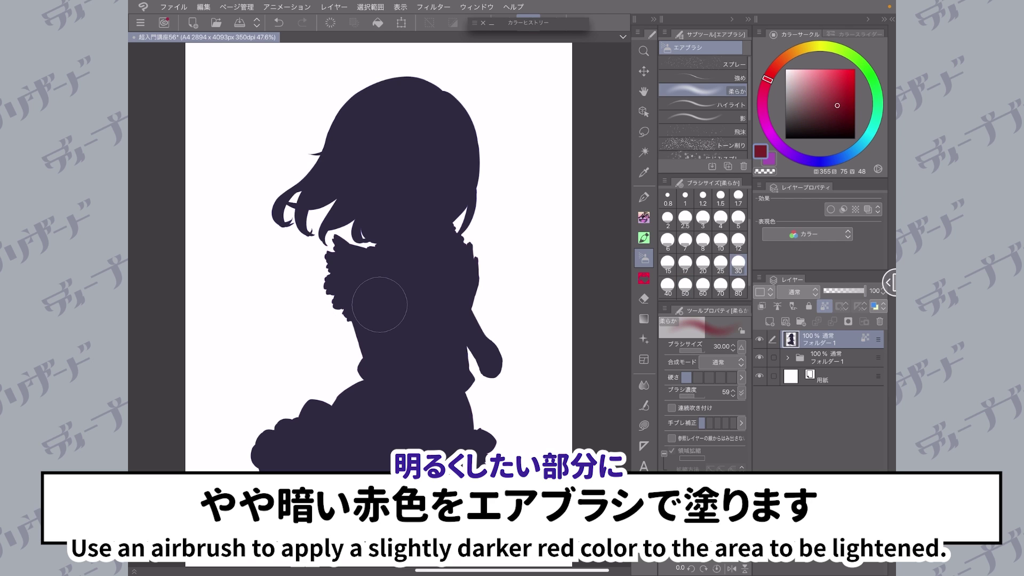
Step: Hide the filled silhouette, add a new layer above the illustration folder and pick bright red (H 355, S 91, V 100)
{"action": "left_click", "coordinate": [759, 339]}
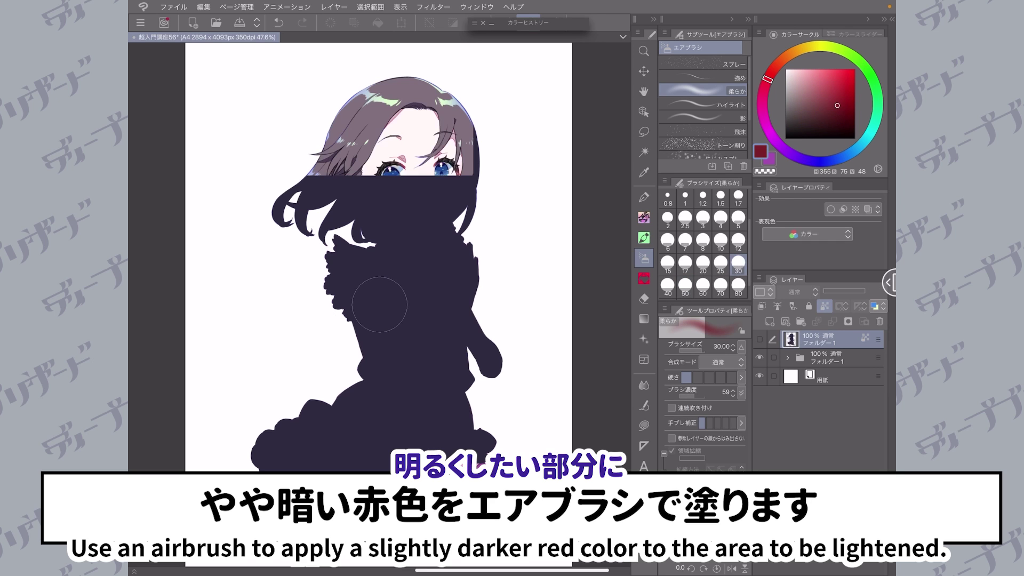
{"action": "left_click", "coordinate": [826, 357]}
{"action": "left_click", "coordinate": [769, 321]}
{"action": "left_click", "coordinate": [823, 75]}
{"action": "left_click_drag", "start_coordinate": [824, 75], "coordinate": [848, 69]}
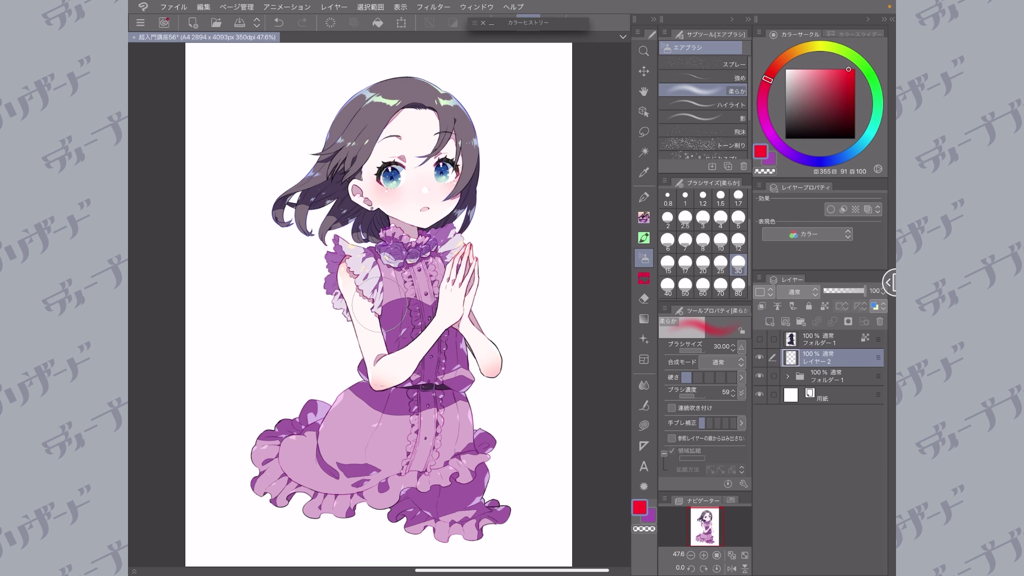
Step: Circle the front-facing areas in red with the 魔王鉛筆 pencil at size 2: head, chest, hands and front of the skirt
{"action": "key", "text": "p"}
{"action": "mouse_move", "coordinate": [402, 85]}
{"action": "left_mouse_down"}
{"action": "mouse_move", "coordinate": [479, 143]}
{"action": "mouse_move", "coordinate": [352, 162]}
{"action": "mouse_move", "coordinate": [390, 80]}
{"action": "left_mouse_up"}
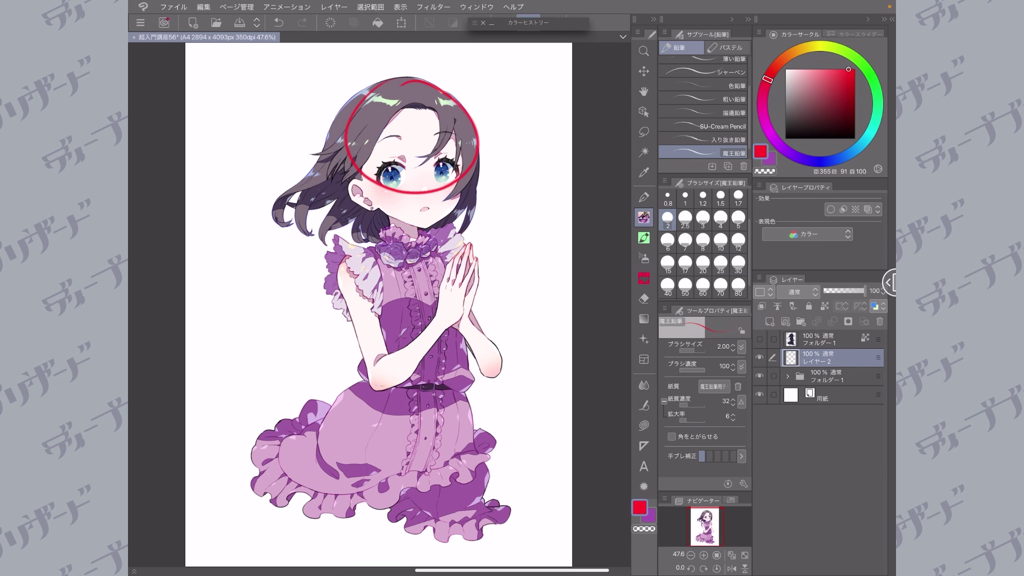
{"action": "mouse_move", "coordinate": [452, 270]}
{"action": "left_mouse_down"}
{"action": "mouse_move", "coordinate": [397, 251]}
{"action": "mouse_move", "coordinate": [481, 248]}
{"action": "mouse_move", "coordinate": [463, 246]}
{"action": "left_mouse_up"}
{"action": "mouse_move", "coordinate": [373, 422]}
{"action": "left_mouse_down"}
{"action": "mouse_move", "coordinate": [474, 456]}
{"action": "mouse_move", "coordinate": [394, 414]}
{"action": "left_mouse_up"}
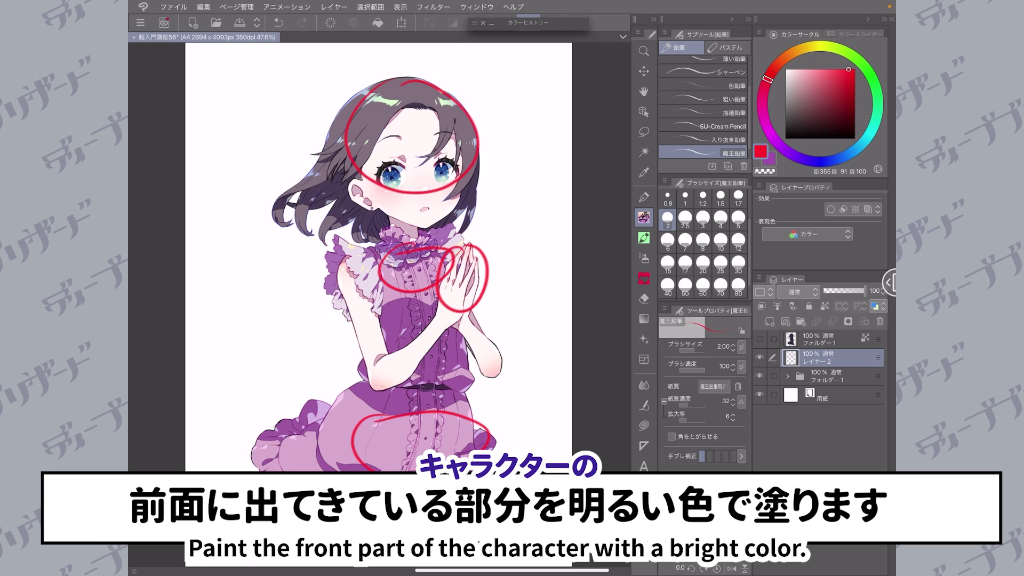
Step: Hide the guide circles, show the silhouette and airbrush dark red (H 355, S 77, V 50) over the head, chest and hands
{"action": "left_click", "coordinate": [759, 357]}
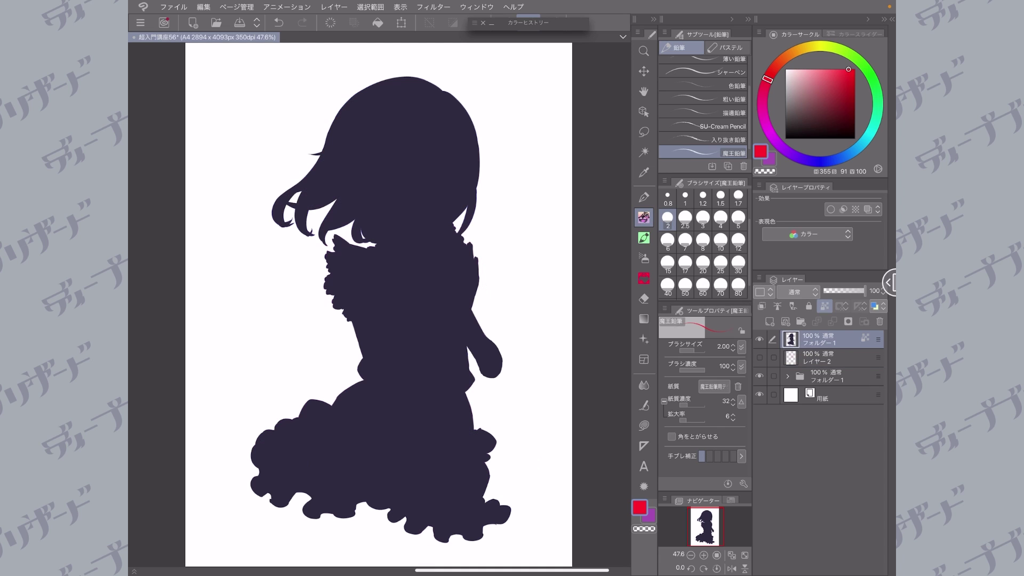
{"action": "left_click", "coordinate": [839, 104]}
{"action": "left_click", "coordinate": [644, 258]}
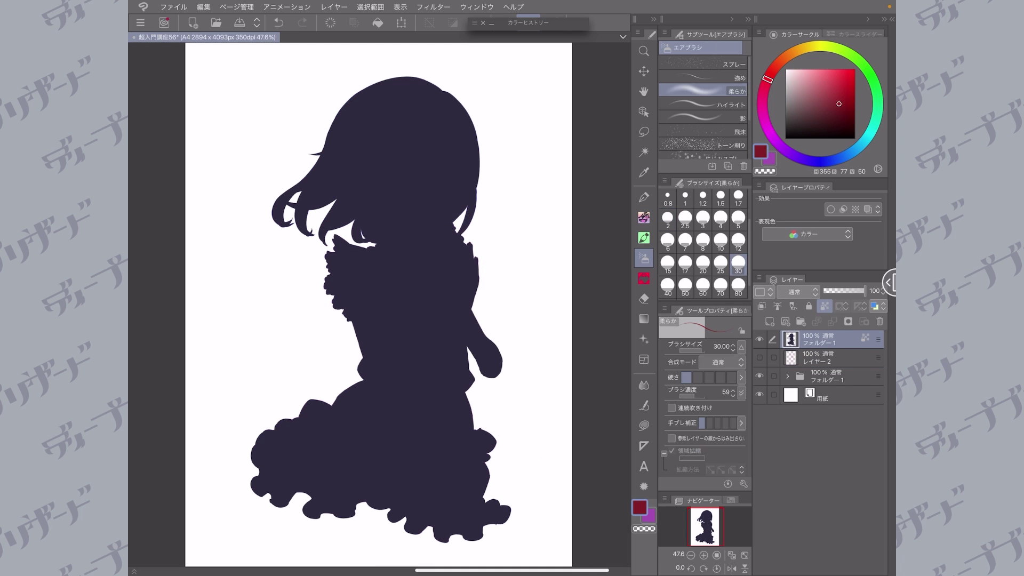
{"action": "mouse_move", "coordinate": [409, 107]}
{"action": "left_mouse_down"}
{"action": "mouse_move", "coordinate": [386, 137]}
{"action": "mouse_move", "coordinate": [432, 111]}
{"action": "mouse_move", "coordinate": [412, 166]}
{"action": "mouse_move", "coordinate": [387, 117]}
{"action": "mouse_move", "coordinate": [447, 148]}
{"action": "mouse_move", "coordinate": [372, 148]}
{"action": "mouse_move", "coordinate": [414, 102]}
{"action": "mouse_move", "coordinate": [443, 124]}
{"action": "mouse_move", "coordinate": [392, 178]}
{"action": "mouse_move", "coordinate": [373, 120]}
{"action": "left_mouse_up"}
{"action": "mouse_move", "coordinate": [459, 255]}
{"action": "left_mouse_down"}
{"action": "mouse_move", "coordinate": [448, 247]}
{"action": "mouse_move", "coordinate": [397, 275]}
{"action": "left_mouse_up"}
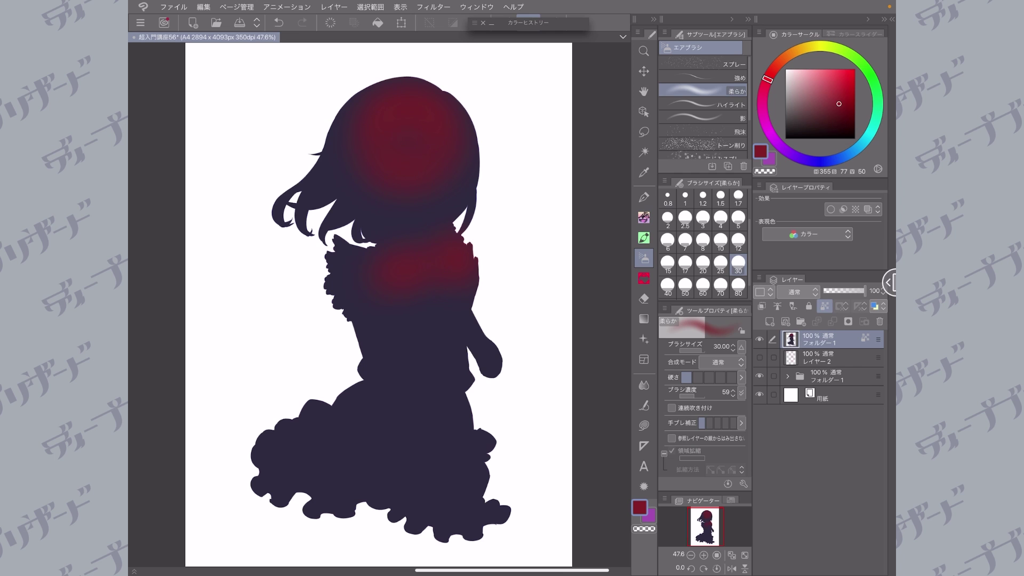
Step: Compare the painted layer with the illustration beneath and airbrush the same dark red over the front of the skirt
{"action": "left_click", "coordinate": [759, 339]}
{"action": "left_click", "coordinate": [759, 339]}
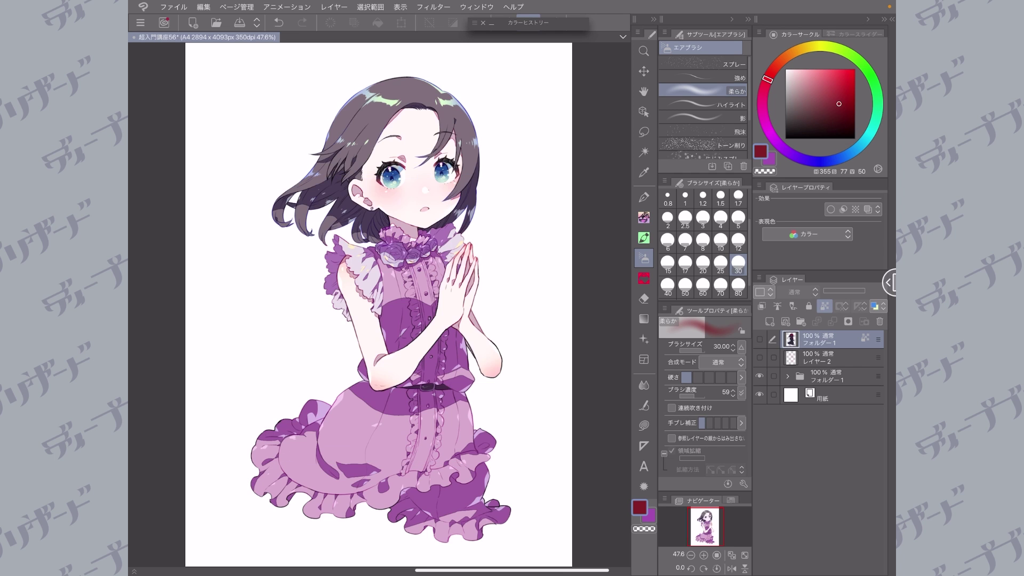
{"action": "left_click", "coordinate": [759, 339]}
{"action": "left_click", "coordinate": [759, 339]}
{"action": "left_click", "coordinate": [759, 339]}
{"action": "left_click", "coordinate": [759, 339]}
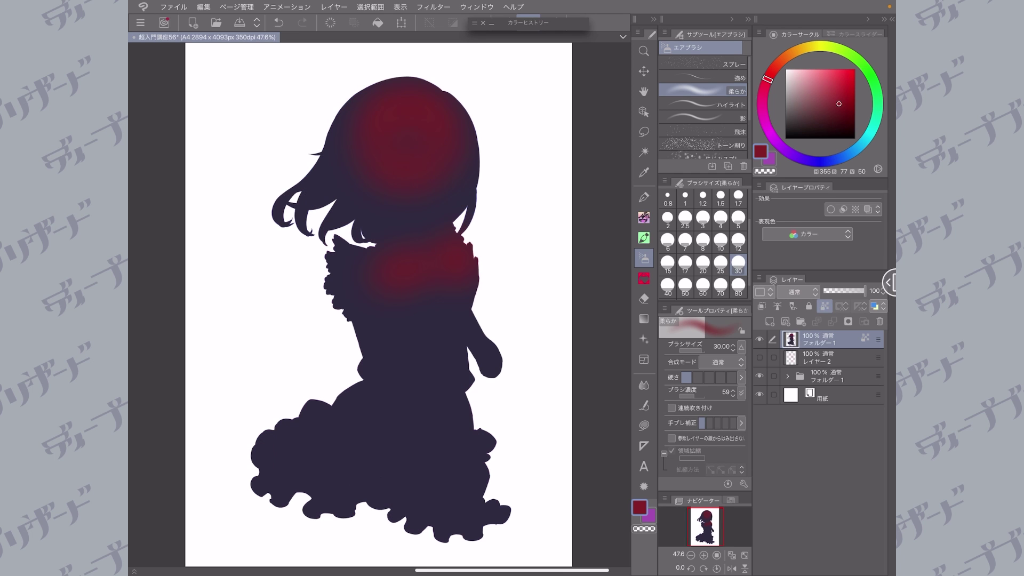
{"action": "mouse_move", "coordinate": [466, 422]}
{"action": "left_mouse_down"}
{"action": "mouse_move", "coordinate": [396, 427]}
{"action": "mouse_move", "coordinate": [409, 419]}
{"action": "mouse_move", "coordinate": [394, 461]}
{"action": "mouse_move", "coordinate": [464, 414]}
{"action": "mouse_move", "coordinate": [456, 456]}
{"action": "left_mouse_up"}
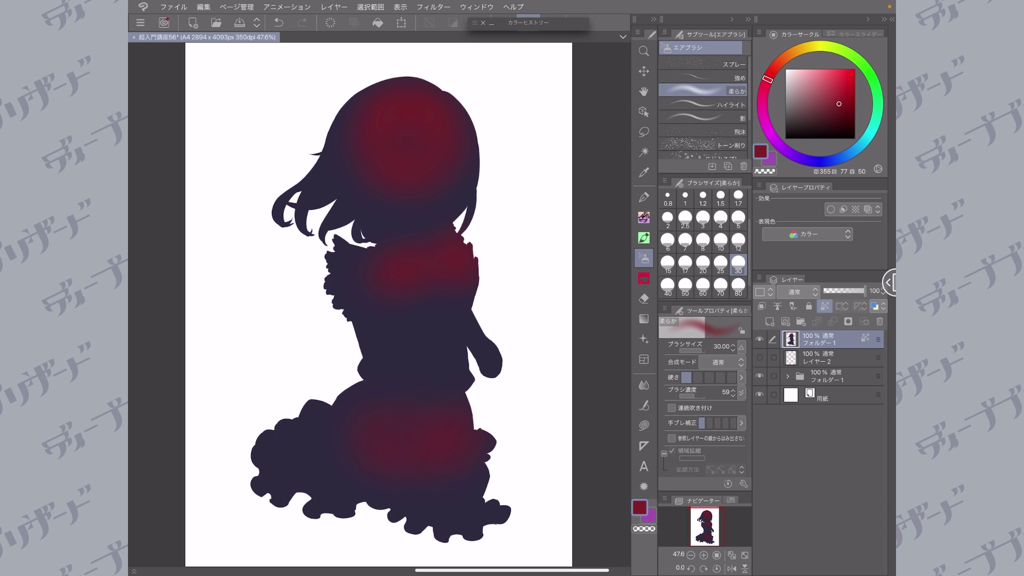
Step: Airbrush yellow (H 48, S 72, V 86) at size 25 inside the red areas on the head, chest and skirt
{"action": "left_click", "coordinate": [803, 48]}
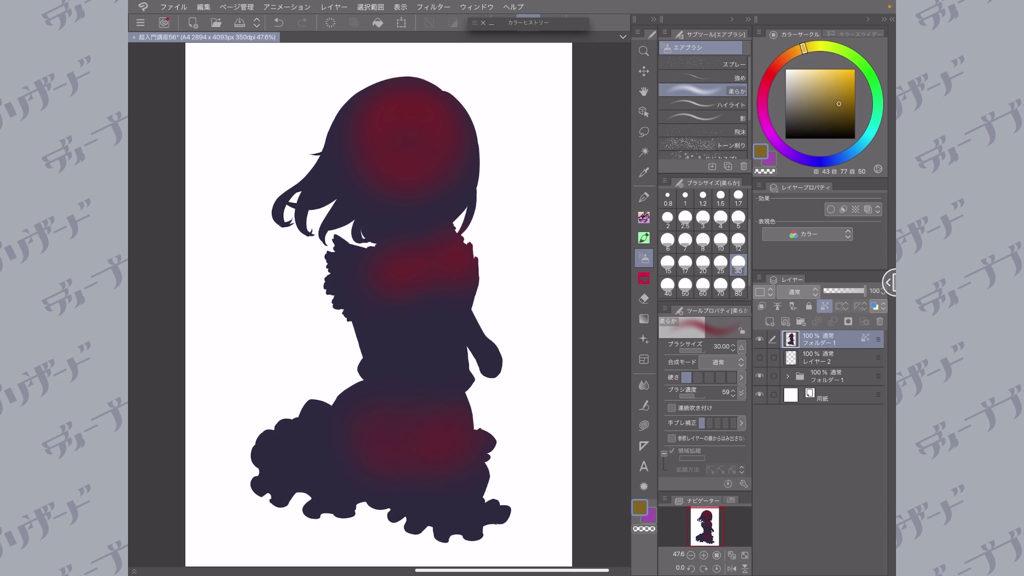
{"action": "left_click_drag", "start_coordinate": [803, 48], "coordinate": [834, 79]}
{"action": "left_click", "coordinate": [721, 262]}
{"action": "mouse_move", "coordinate": [408, 114]}
{"action": "left_mouse_down"}
{"action": "mouse_move", "coordinate": [426, 142]}
{"action": "mouse_move", "coordinate": [386, 128]}
{"action": "mouse_move", "coordinate": [426, 141]}
{"action": "mouse_move", "coordinate": [380, 139]}
{"action": "mouse_move", "coordinate": [425, 122]}
{"action": "mouse_move", "coordinate": [409, 161]}
{"action": "mouse_move", "coordinate": [398, 117]}
{"action": "mouse_move", "coordinate": [433, 128]}
{"action": "mouse_move", "coordinate": [389, 149]}
{"action": "mouse_move", "coordinate": [397, 122]}
{"action": "left_mouse_up"}
{"action": "mouse_move", "coordinate": [448, 259]}
{"action": "left_mouse_down"}
{"action": "mouse_move", "coordinate": [429, 251]}
{"action": "mouse_move", "coordinate": [405, 262]}
{"action": "mouse_move", "coordinate": [437, 256]}
{"action": "left_mouse_up"}
{"action": "mouse_move", "coordinate": [409, 439]}
{"action": "left_mouse_down"}
{"action": "mouse_move", "coordinate": [445, 433]}
{"action": "mouse_move", "coordinate": [386, 442]}
{"action": "left_mouse_up"}
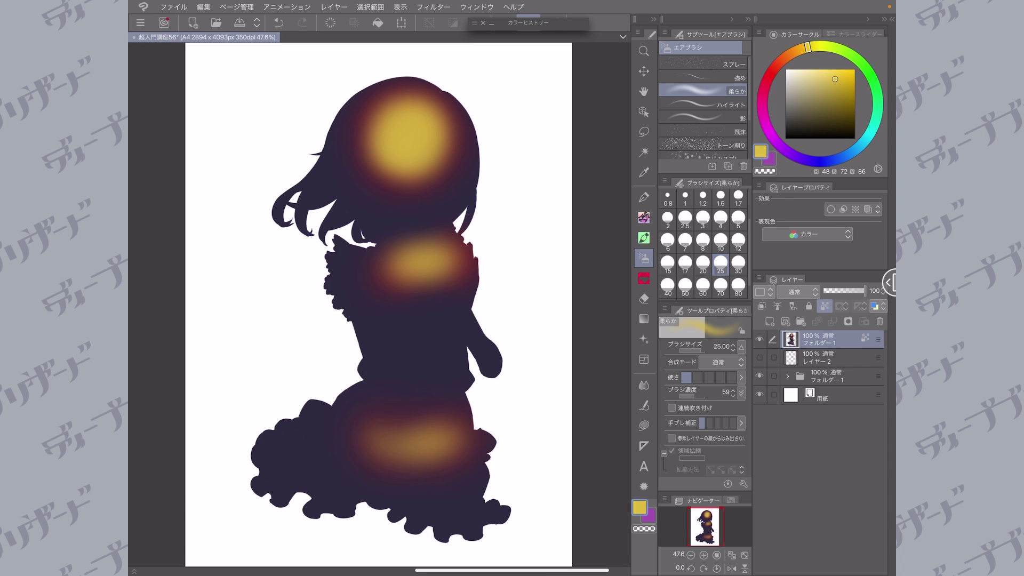
Step: Set the painted silhouette layer's blending mode to Overlay (オーバーレイ)
{"action": "left_click", "coordinate": [797, 291]}
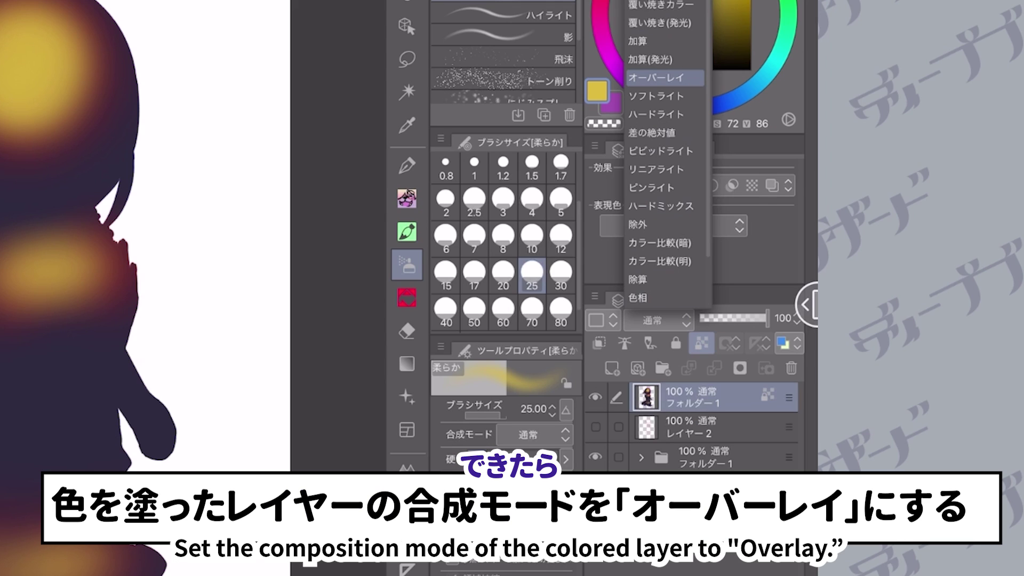
{"action": "left_click", "coordinate": [656, 78]}
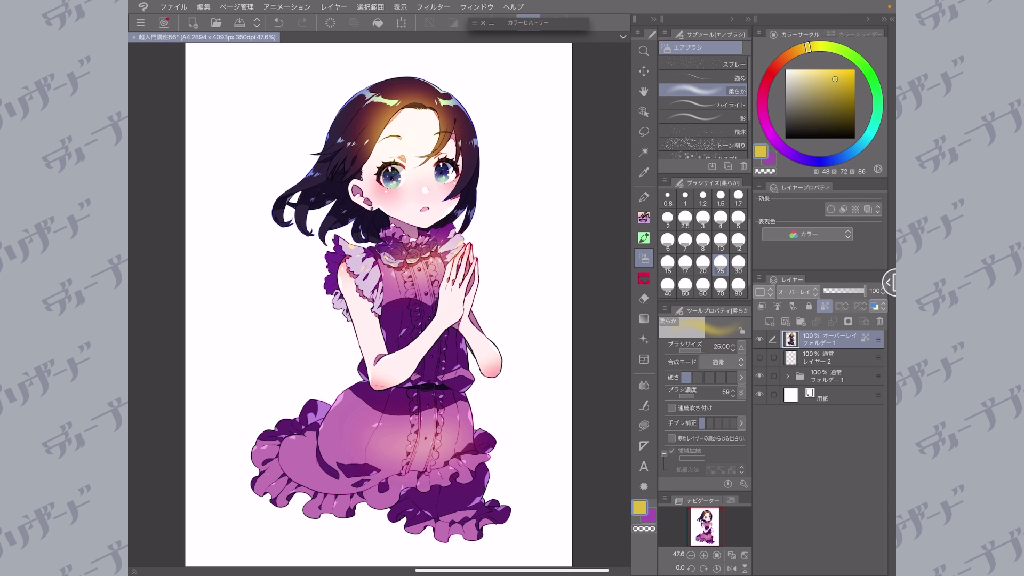
Step: Toggle the Overlay layer's visibility to compare the illustration with and without the effect
{"action": "left_click", "coordinate": [759, 339]}
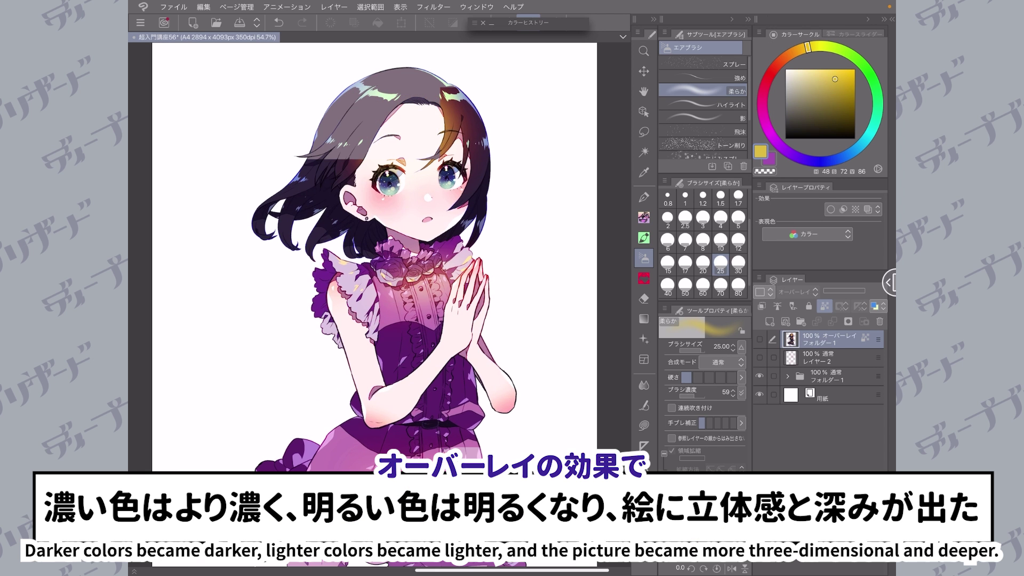
{"action": "left_click", "coordinate": [759, 339]}
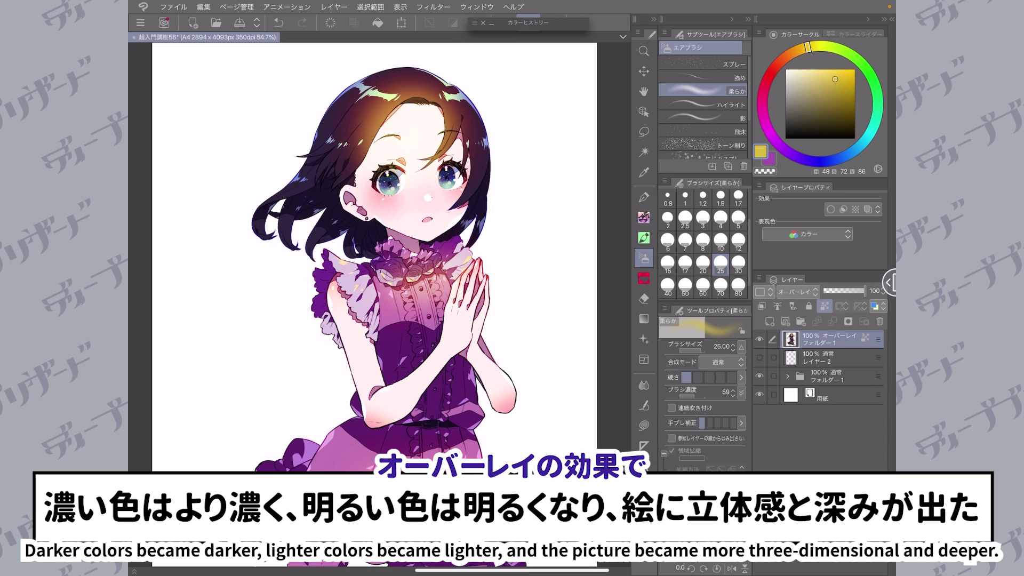
{"action": "left_click", "coordinate": [759, 340]}
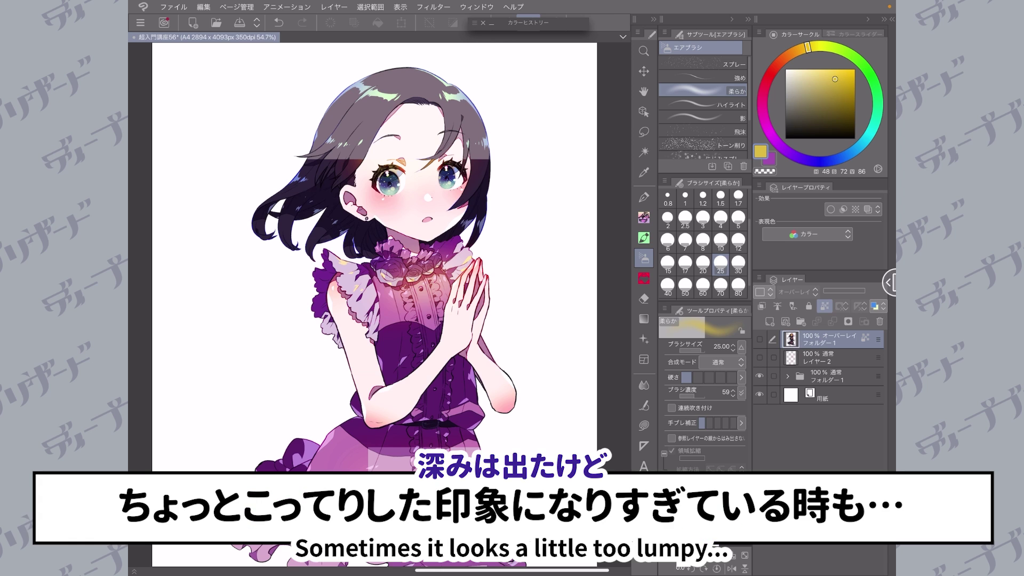
{"action": "left_click", "coordinate": [759, 339]}
{"action": "left_click", "coordinate": [759, 339]}
{"action": "left_click", "coordinate": [759, 339]}
{"action": "left_click", "coordinate": [759, 339]}
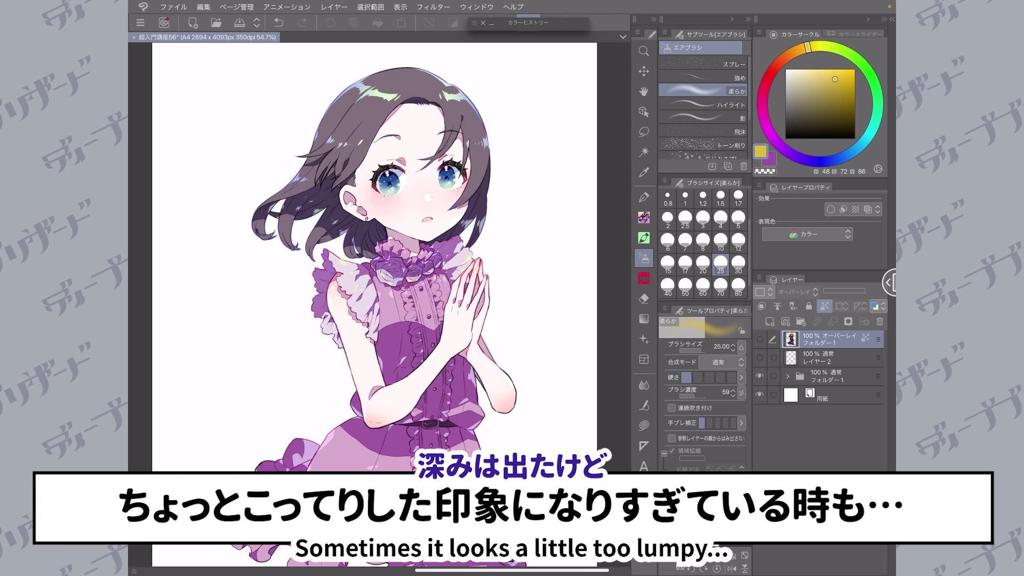
{"action": "left_click", "coordinate": [759, 339]}
Step: Lower the Overlay layer's opacity to 55% and compare the illustration with and without it
{"action": "left_click_drag", "start_coordinate": [864, 291], "coordinate": [847, 291]}
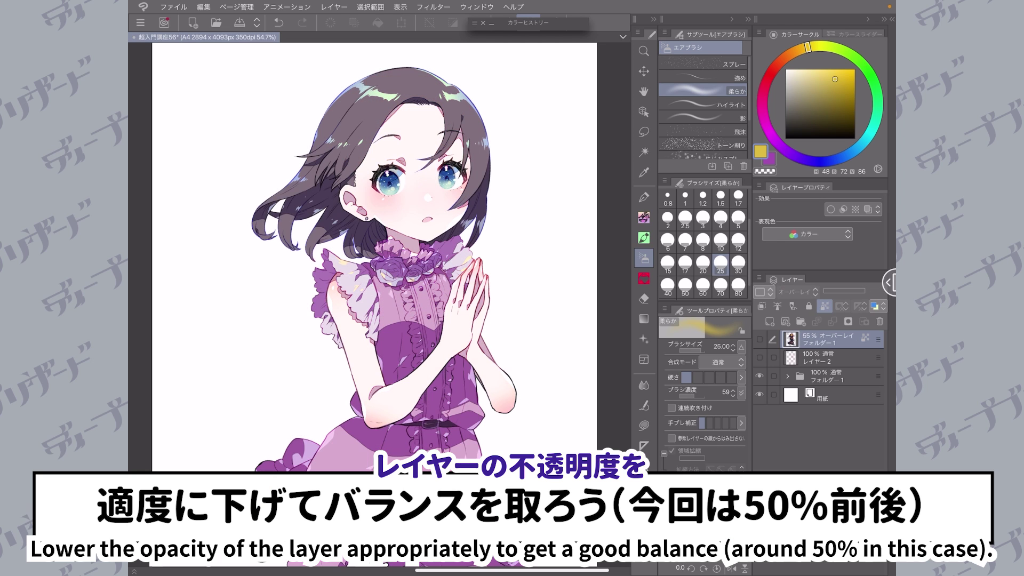
{"action": "left_click", "coordinate": [759, 339]}
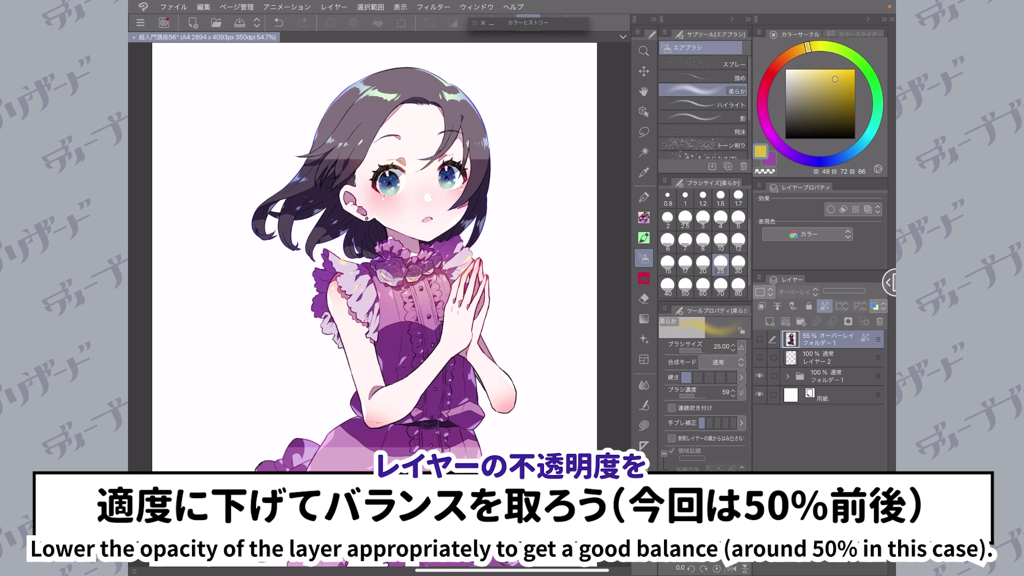
{"action": "left_click", "coordinate": [759, 339]}
{"action": "scroll", "coordinate": [374, 304], "scroll_direction": "down", "scroll_amount": 1}
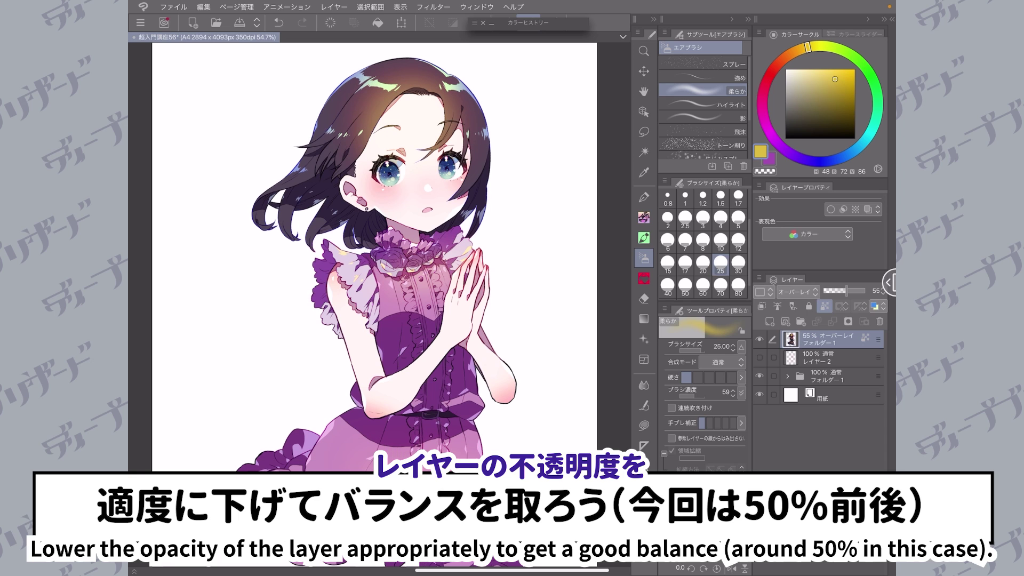
{"action": "scroll", "coordinate": [375, 304], "scroll_direction": "up", "scroll_amount": 1}
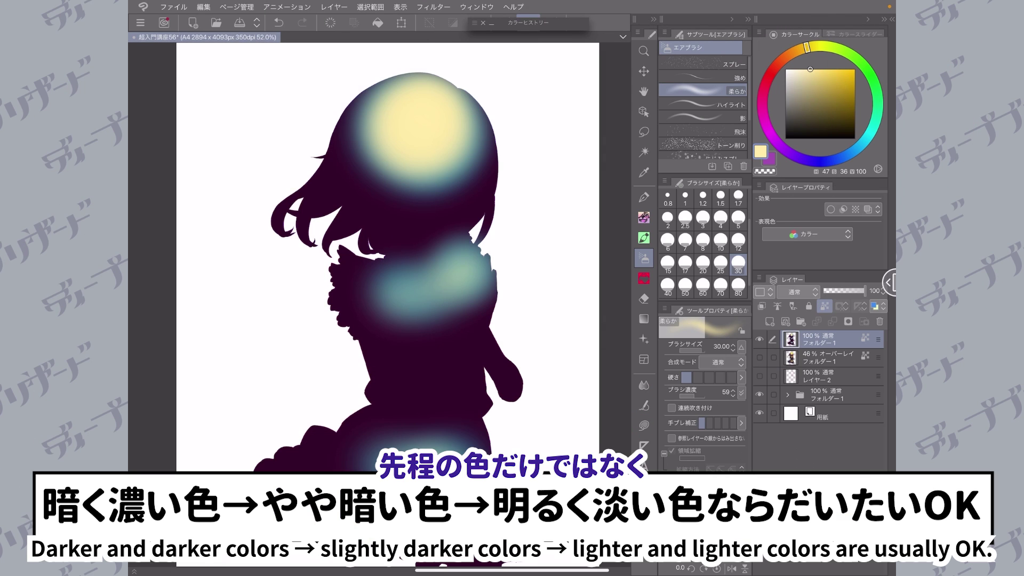
Step: Set the dark purple-to-yellow silhouette layer's blending mode to Overlay (オーバーレイ) and lower its opacity to 36%
{"action": "left_click", "coordinate": [798, 291]}
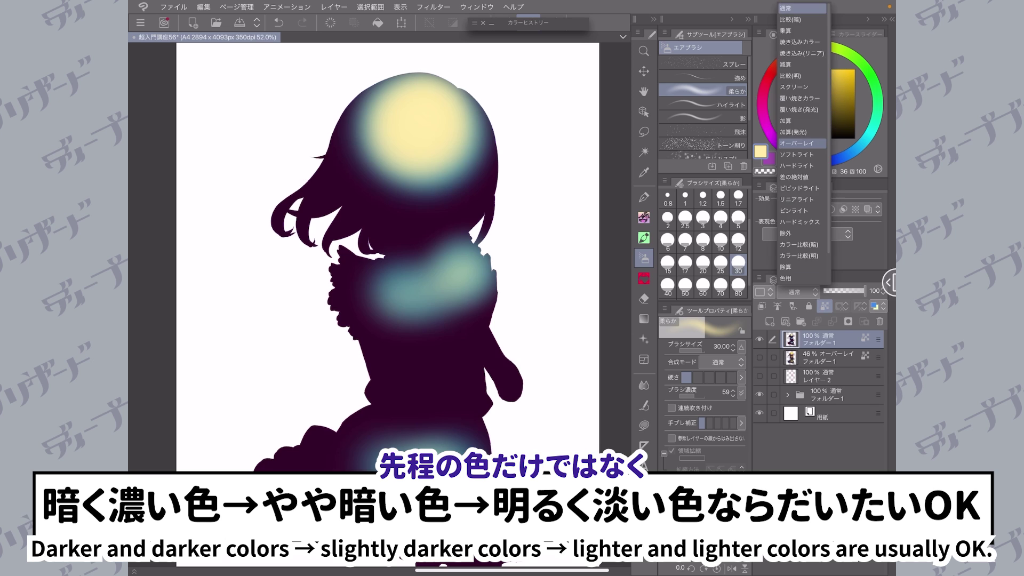
{"action": "left_click", "coordinate": [795, 143]}
{"action": "left_click", "coordinate": [838, 290]}
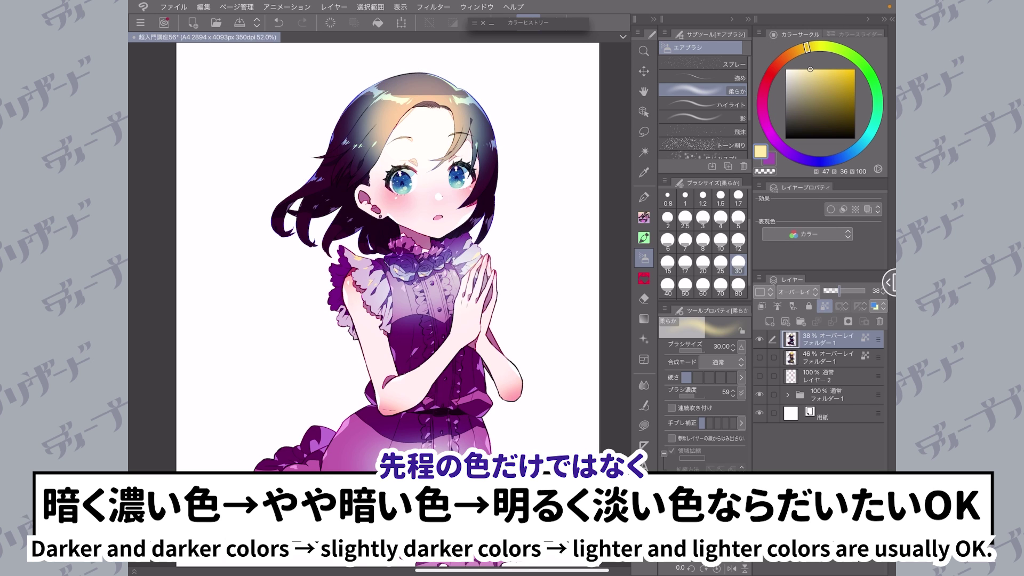
Step: Return the silhouette layer to Normal (通常) blending at 100% opacity
{"action": "left_click", "coordinate": [797, 292]}
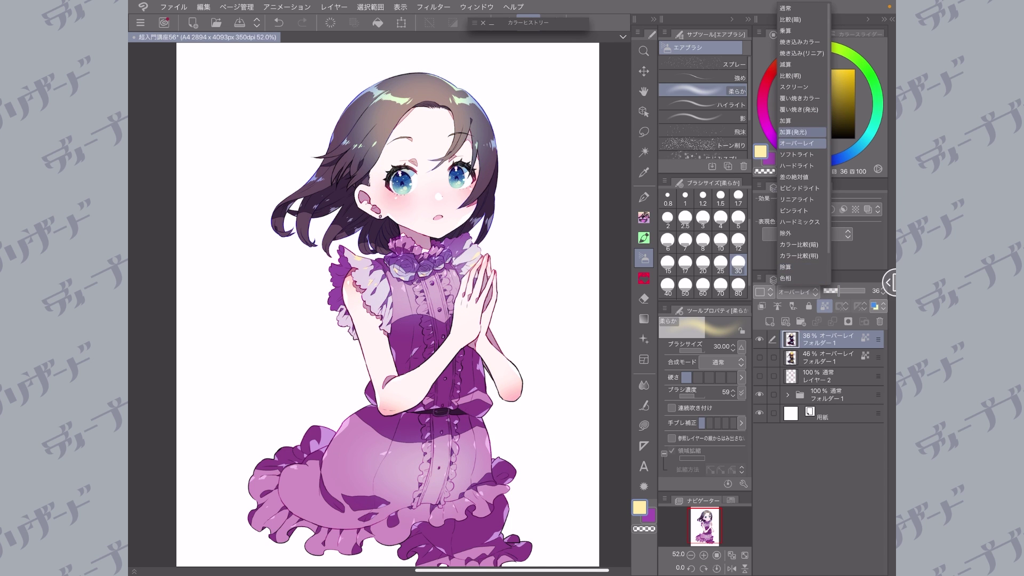
{"action": "left_click", "coordinate": [797, 9]}
{"action": "left_click", "coordinate": [837, 290]}
{"action": "left_click_drag", "start_coordinate": [837, 290], "coordinate": [864, 290]}
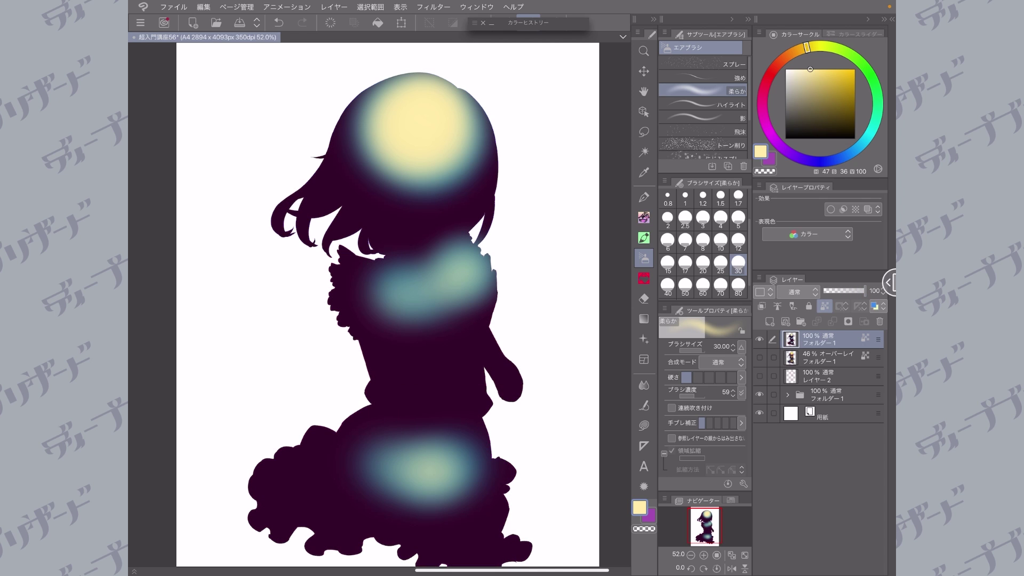
Step: Set the silhouette layer to Overlay (オーバーレイ) at 42% opacity and compare the illustration with and without it
{"action": "left_click", "coordinate": [795, 292]}
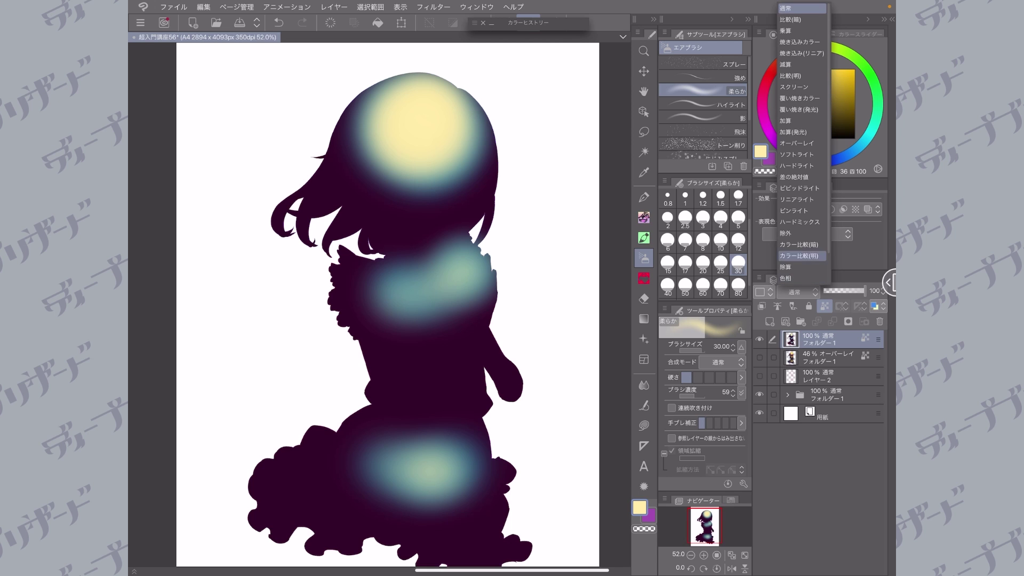
{"action": "left_click", "coordinate": [796, 144]}
{"action": "left_click_drag", "start_coordinate": [864, 290], "coordinate": [840, 290]}
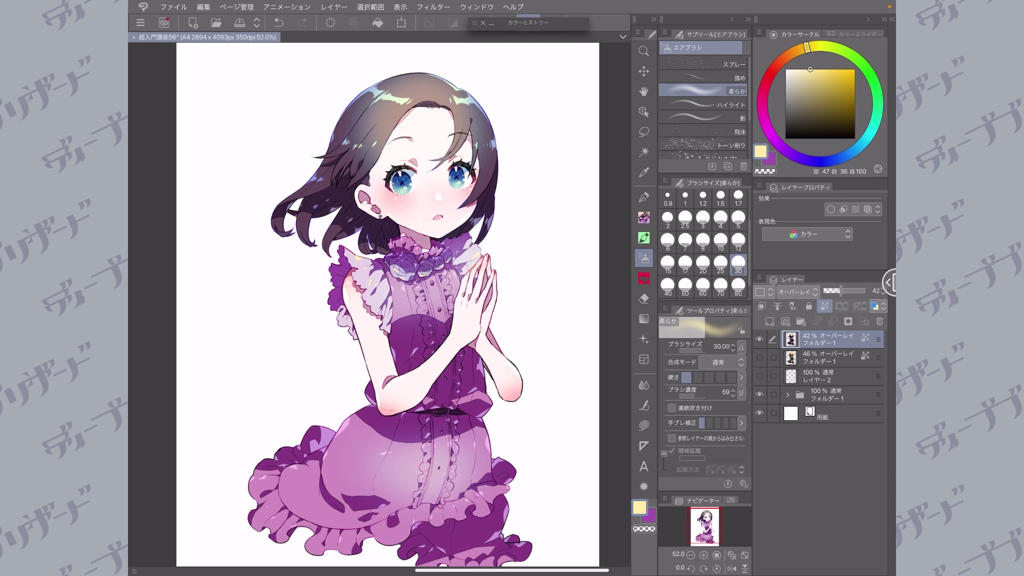
{"action": "left_click", "coordinate": [759, 339]}
{"action": "left_click", "coordinate": [759, 340]}
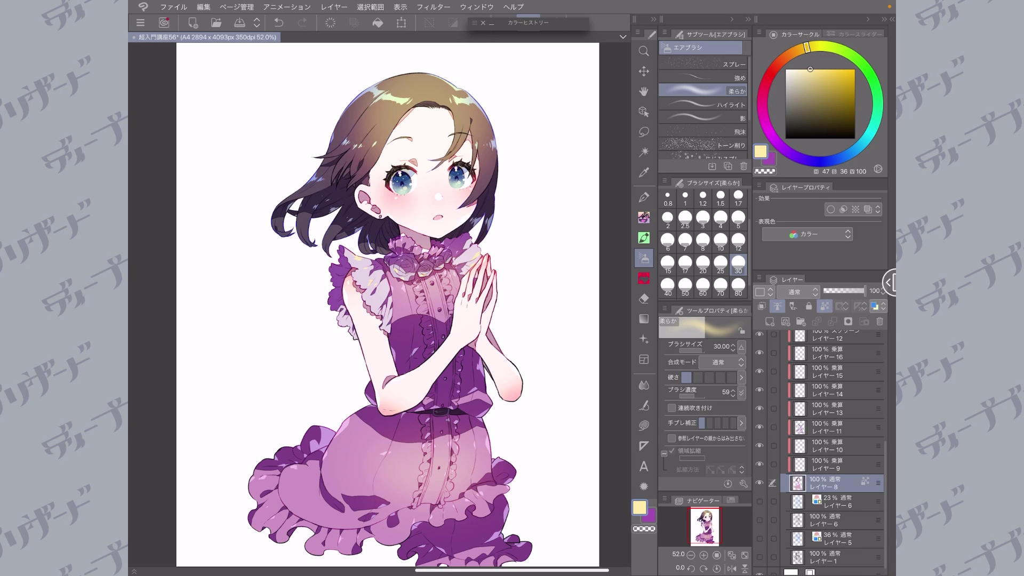
Step: Hide the layer holding the red guide line and lasso around the back hair
{"action": "scroll", "coordinate": [377, 162], "scroll_direction": "up", "scroll_amount": 1}
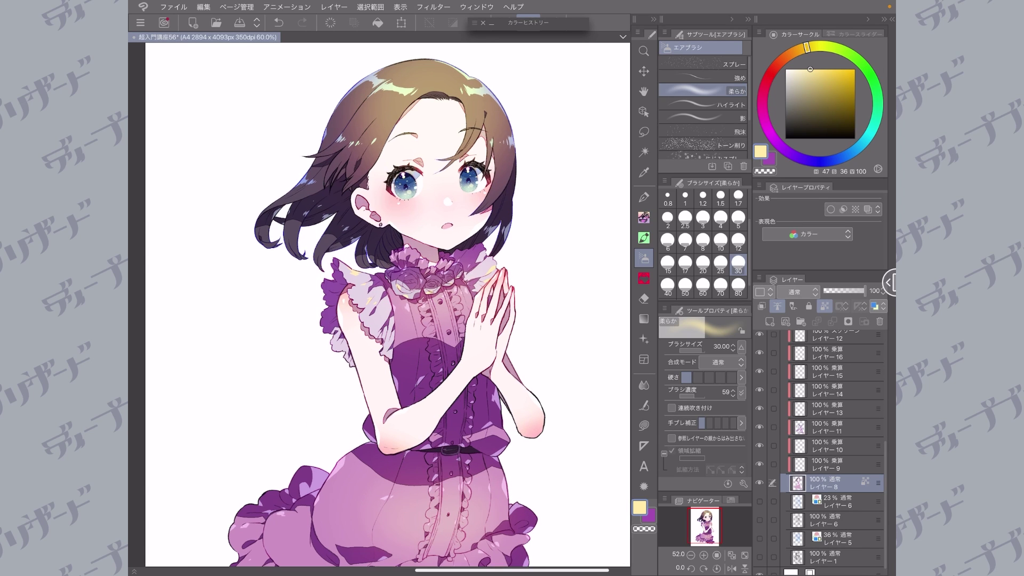
{"action": "scroll", "coordinate": [378, 128], "scroll_direction": "up", "scroll_amount": 3}
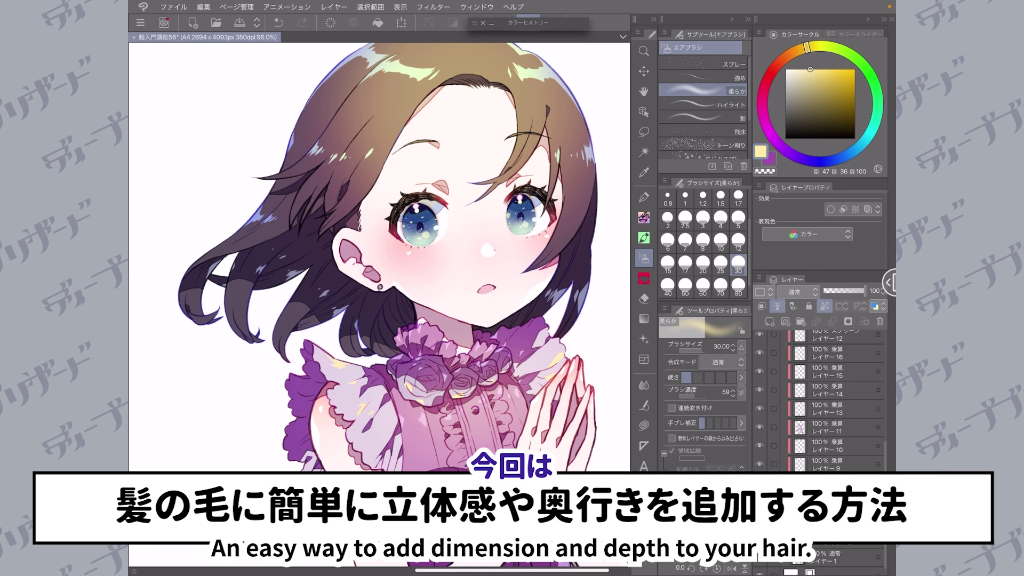
{"action": "scroll", "coordinate": [835, 453], "scroll_direction": "up", "scroll_amount": 1}
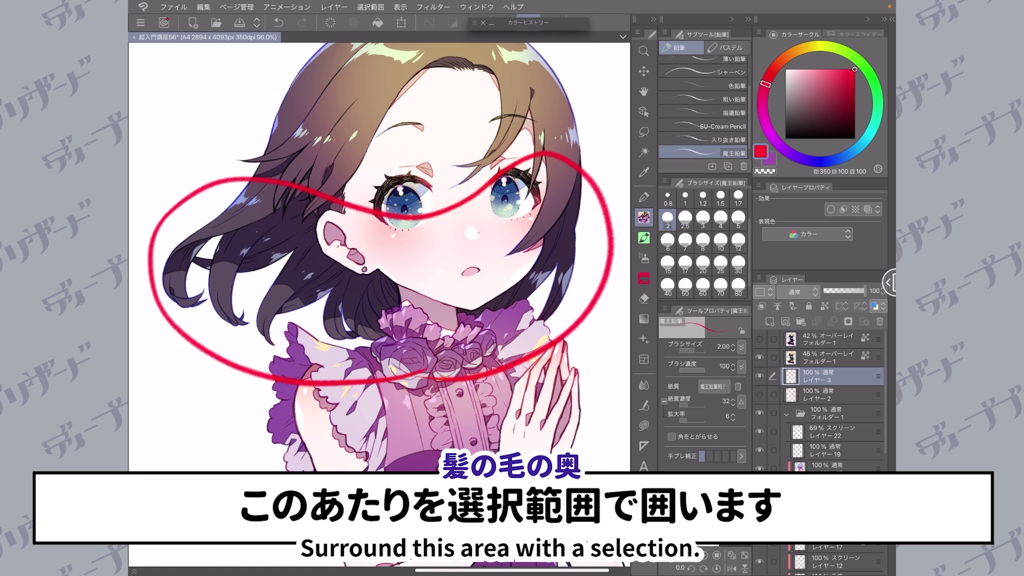
{"action": "left_click", "coordinate": [760, 376]}
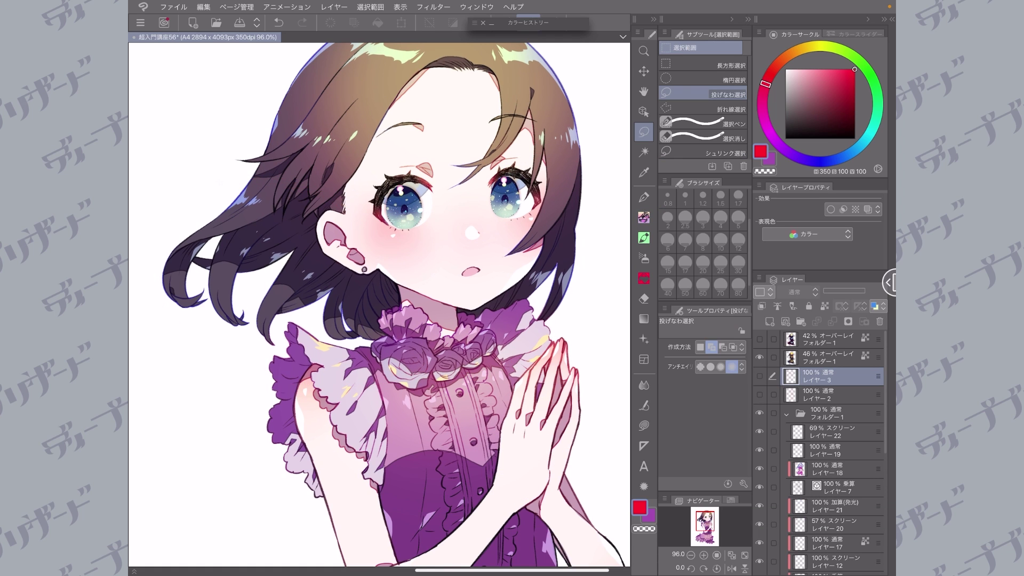
{"action": "mouse_move", "coordinate": [216, 184]}
{"action": "left_mouse_down"}
{"action": "mouse_move", "coordinate": [286, 249]}
{"action": "mouse_move", "coordinate": [279, 320]}
{"action": "mouse_move", "coordinate": [142, 283]}
{"action": "mouse_move", "coordinate": [216, 186]}
{"action": "left_mouse_up"}
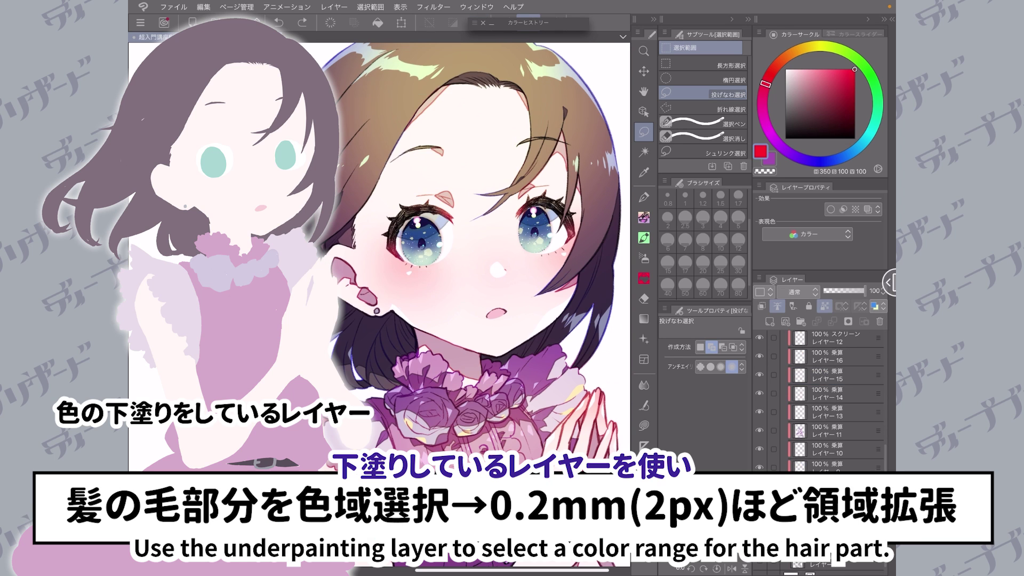
Step: Select the hair by color range (色域選択) with a tolerance of 2.00, sampling from the reference layer (参照レイヤー)
{"action": "left_click", "coordinate": [370, 6]}
{"action": "left_click", "coordinate": [391, 116]}
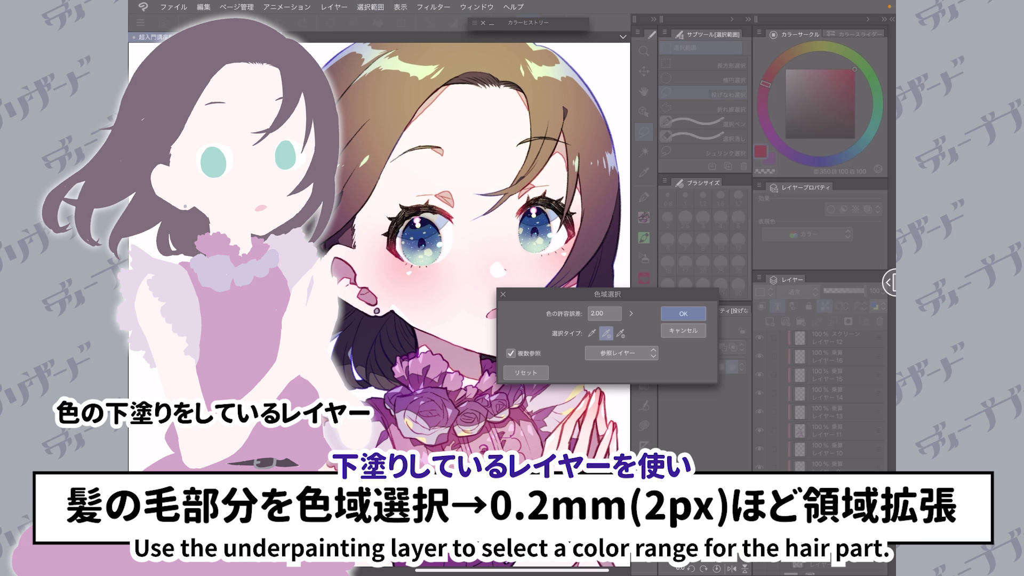
{"action": "left_click", "coordinate": [683, 313]}
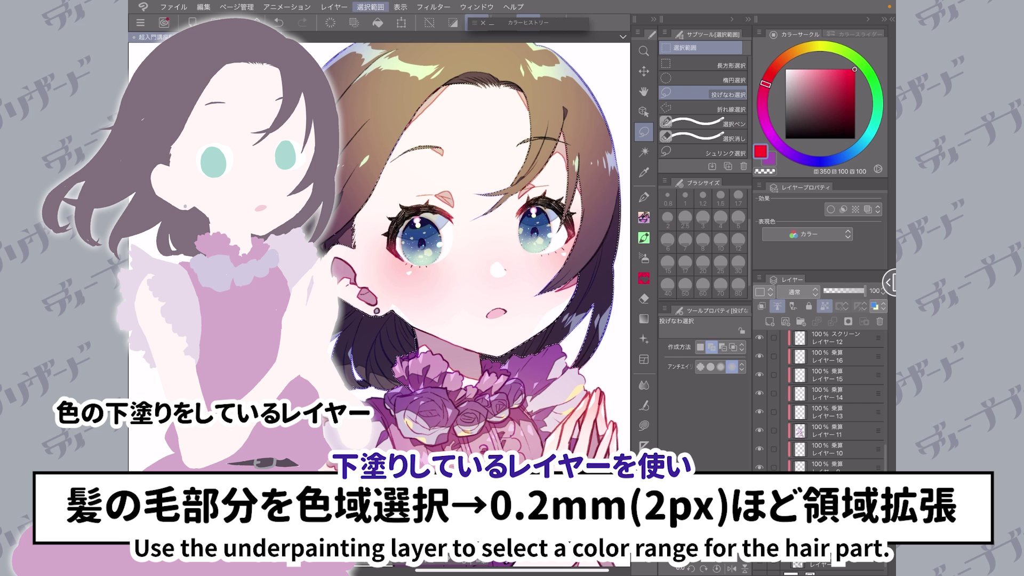
Step: Expand the hair selection outward by a small margin
{"action": "left_click", "coordinate": [370, 6]}
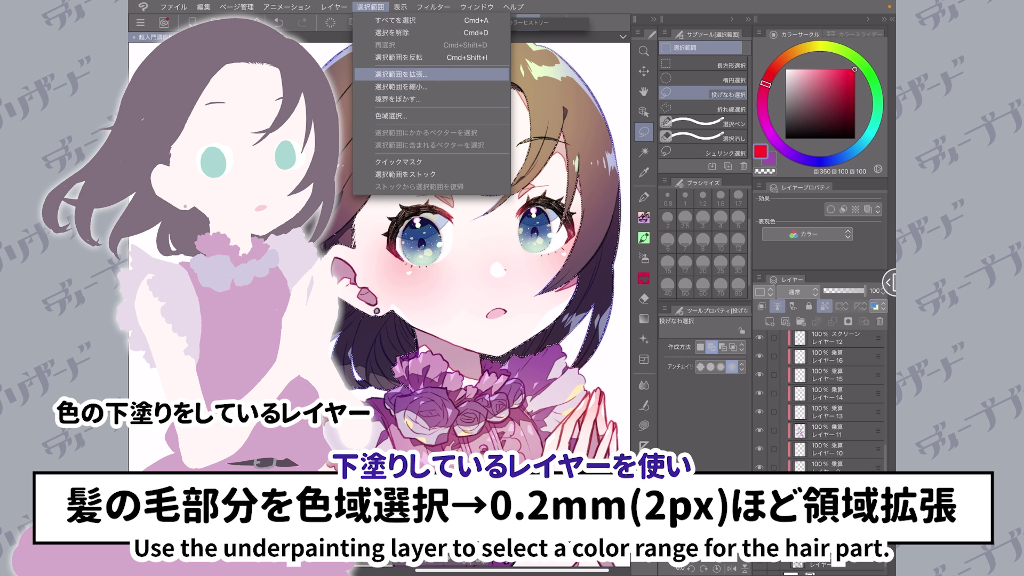
{"action": "left_click", "coordinate": [401, 74]}
{"action": "left_click", "coordinate": [529, 274]}
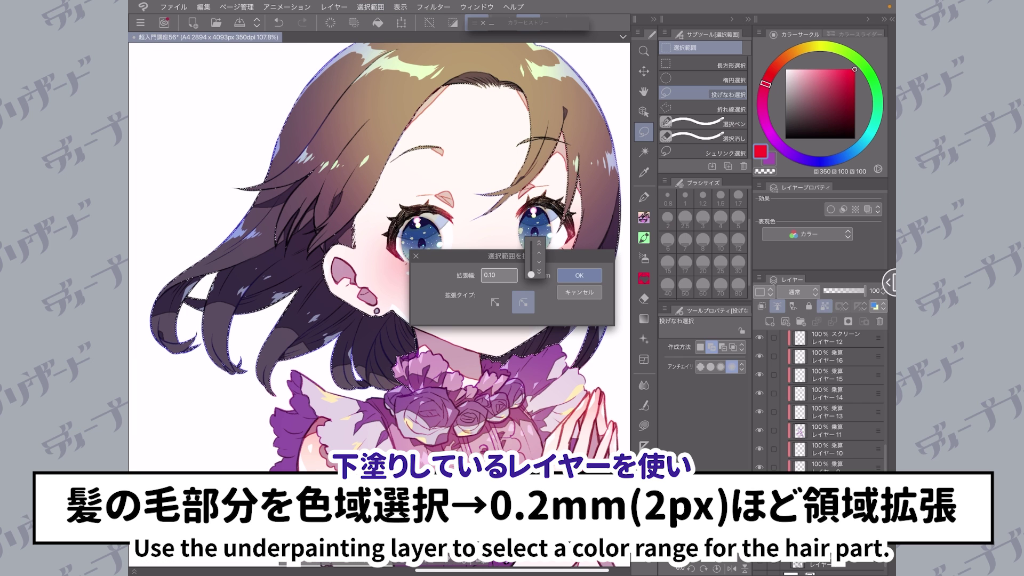
{"action": "left_click", "coordinate": [579, 275]}
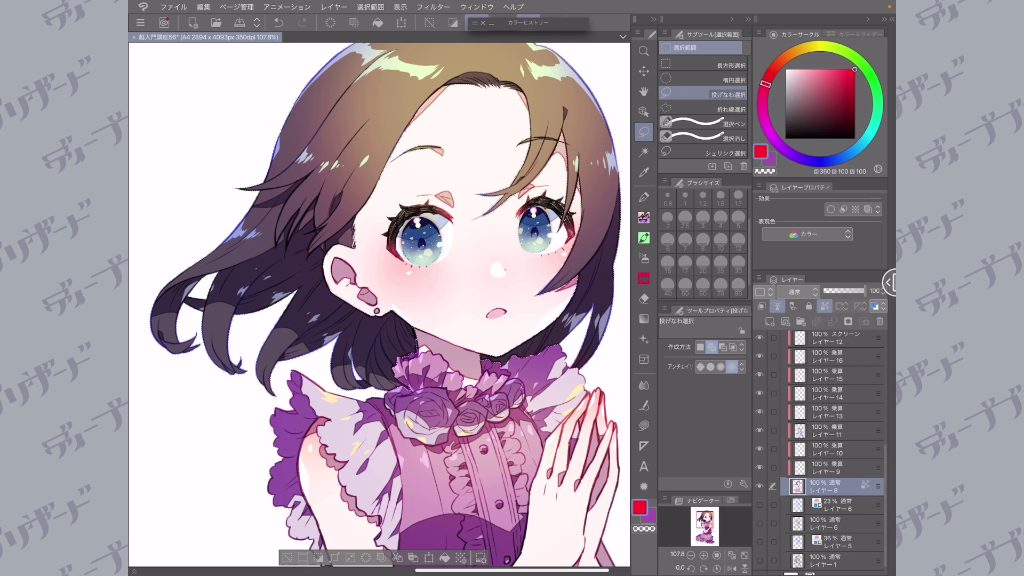
Step: Add the areas around the outer hair tips on both sides of the head to the hair selection with the Lasso
{"action": "scroll", "coordinate": [373, 299], "scroll_direction": "up", "scroll_amount": 4}
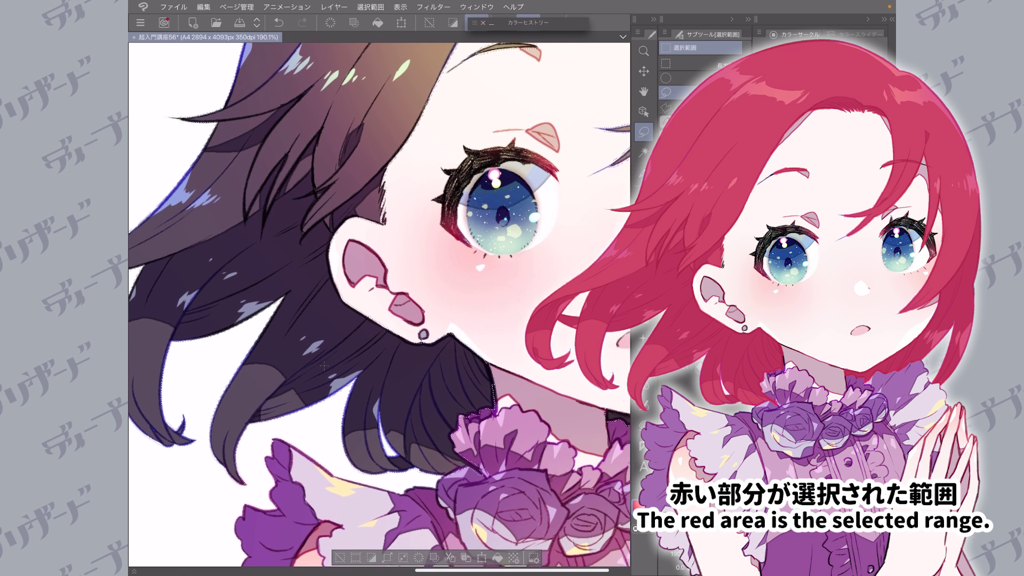
{"action": "left_click_drag", "start_coordinate": [324, 366], "coordinate": [264, 367]}
{"action": "left_click_drag", "start_coordinate": [426, 320], "coordinate": [249, 274]}
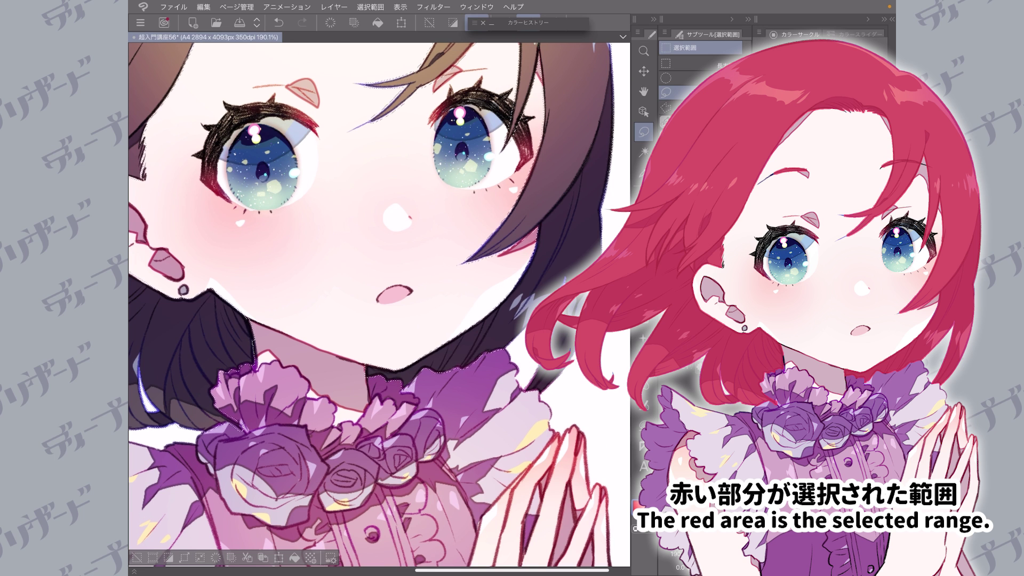
{"action": "scroll", "coordinate": [379, 303], "scroll_direction": "down", "scroll_amount": 5}
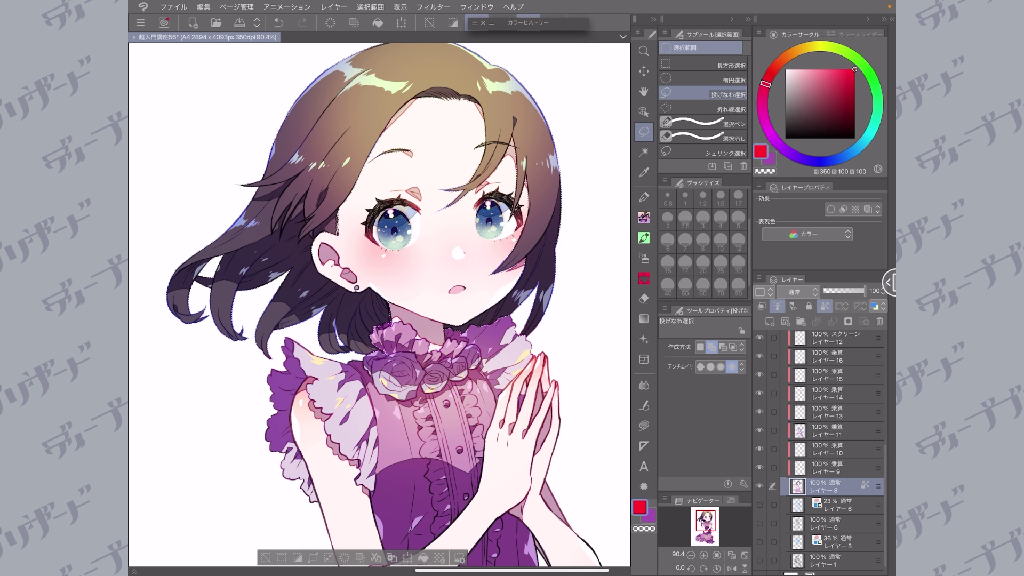
{"action": "left_click_drag", "start_coordinate": [235, 221], "coordinate": [312, 336]}
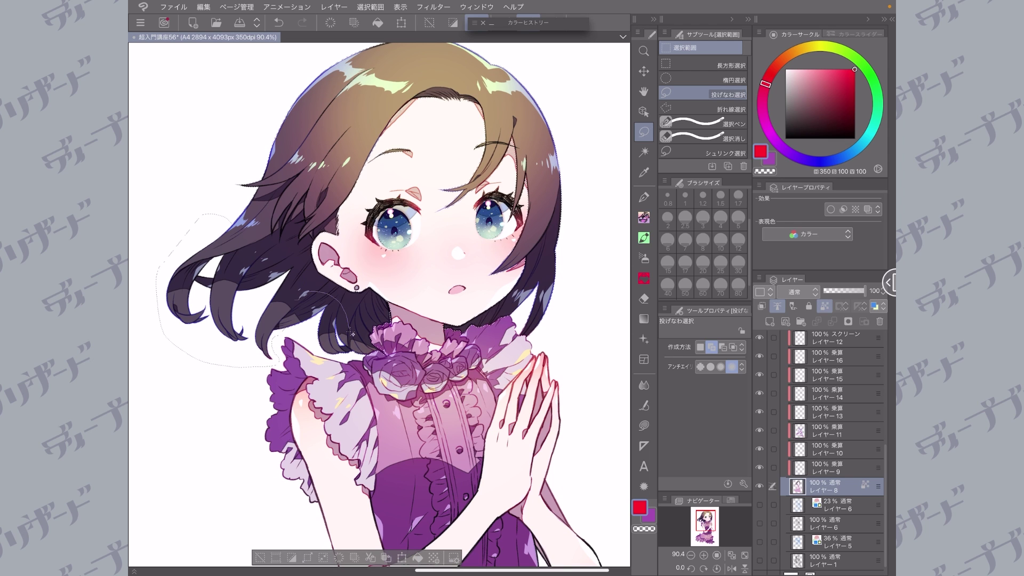
{"action": "left_click_drag", "start_coordinate": [568, 200], "coordinate": [512, 311]}
{"action": "left_click_drag", "start_coordinate": [568, 202], "coordinate": [531, 333]}
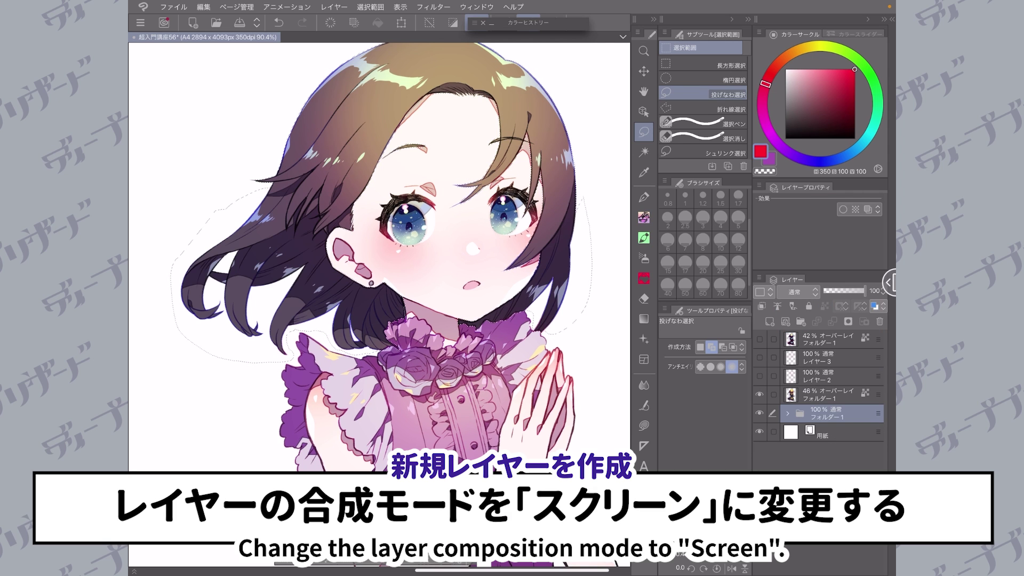
Step: Create a new layer above the character folder and set its blending mode to Screen (スクリーン)
{"action": "key", "text": "ctrl+shift+n"}
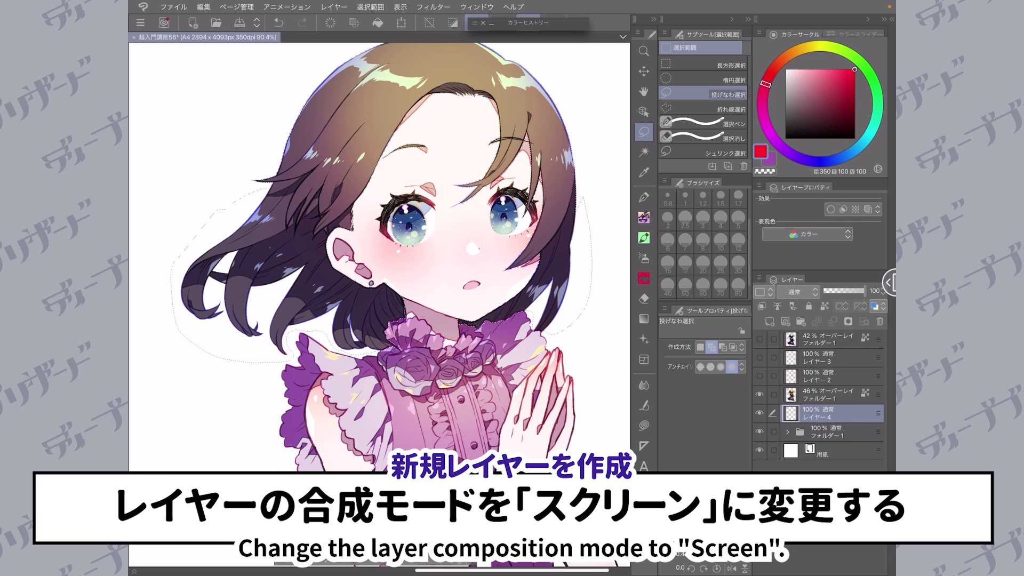
{"action": "left_click", "coordinate": [798, 292]}
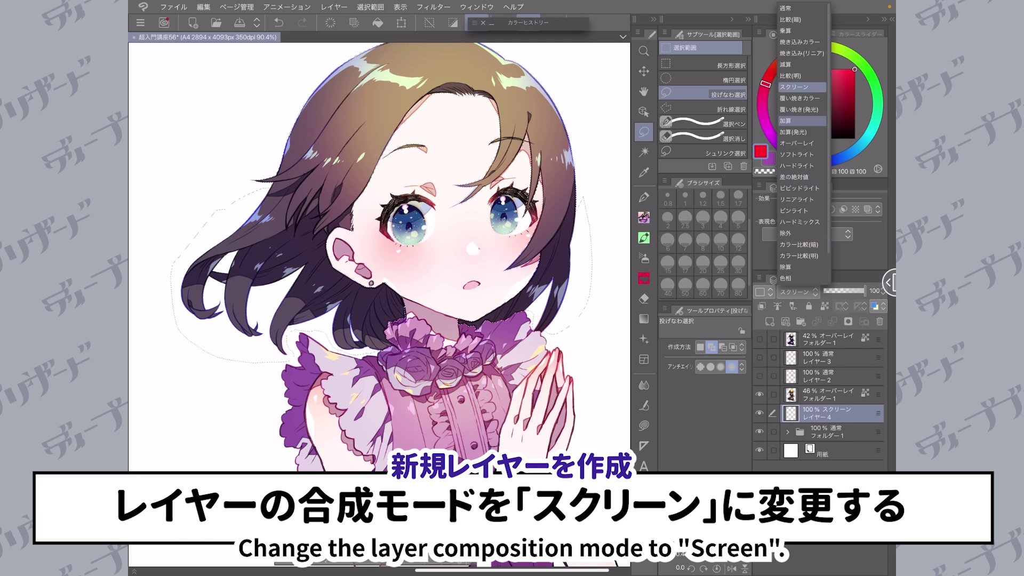
{"action": "left_click", "coordinate": [801, 87]}
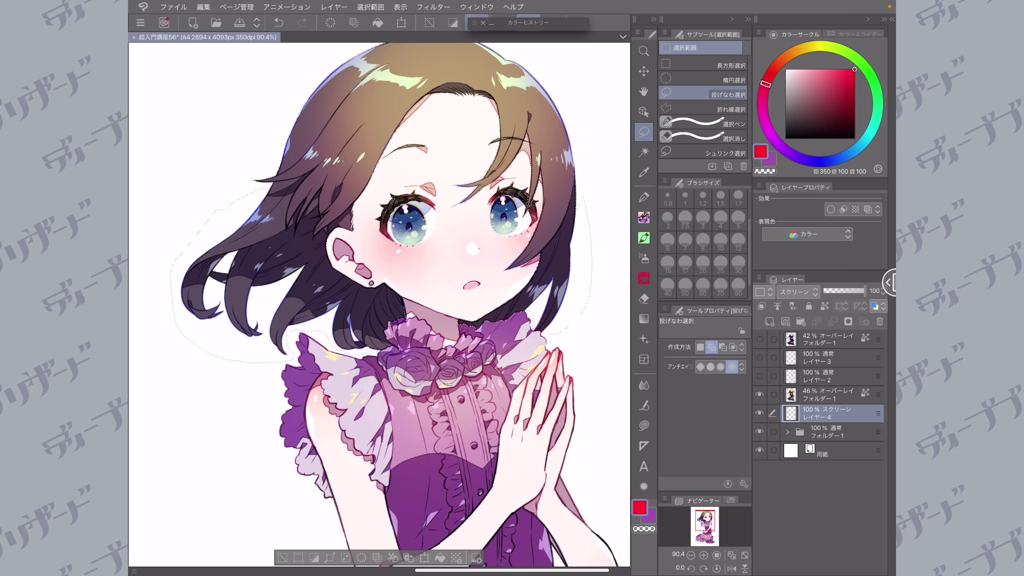
Step: Hide the 46% Overlay layer and clip the Screen layer to the character folder below it
{"action": "left_click", "coordinate": [827, 394]}
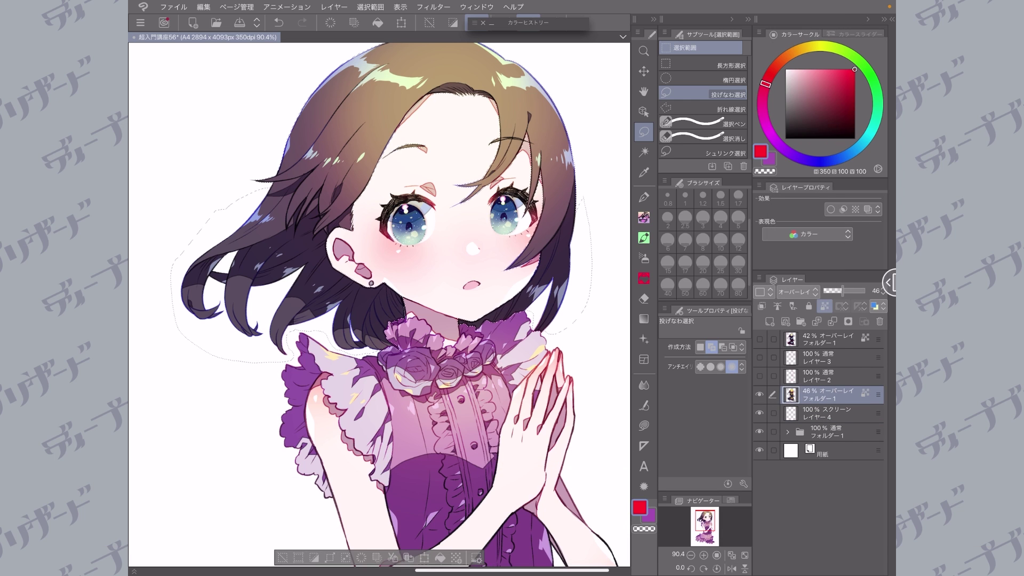
{"action": "left_click", "coordinate": [759, 394]}
{"action": "left_click", "coordinate": [829, 413]}
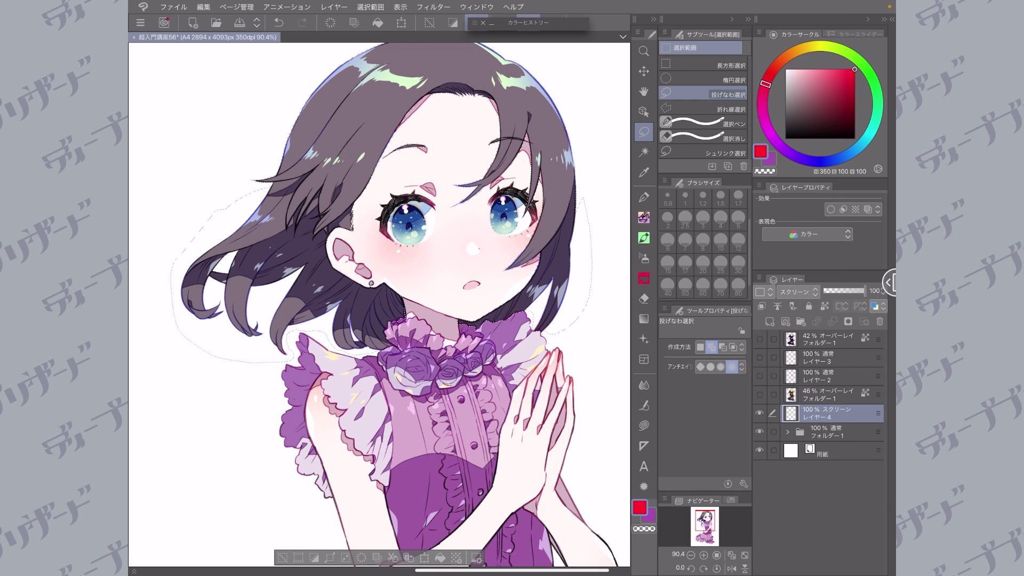
{"action": "left_click", "coordinate": [761, 306]}
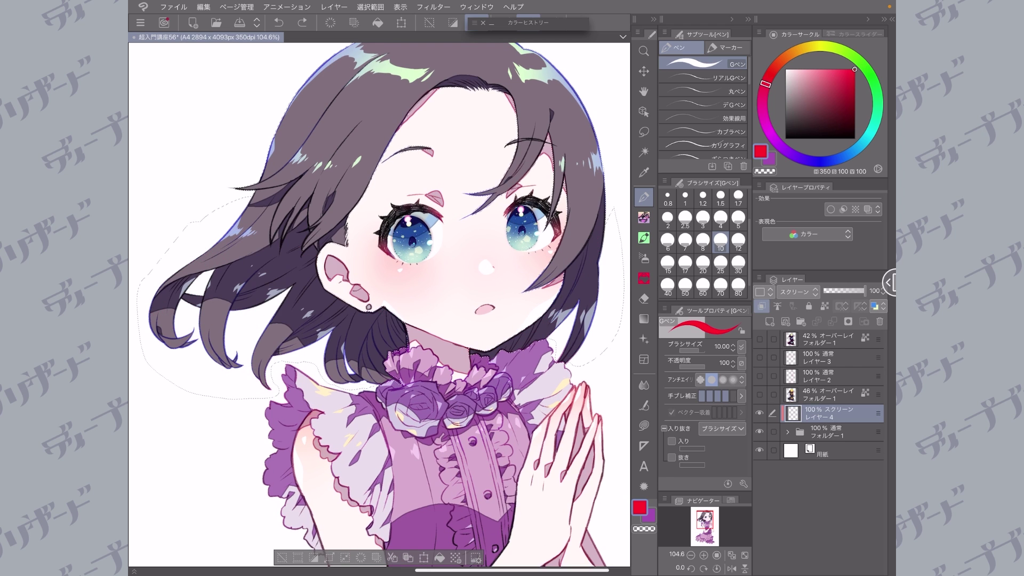
Step: Airbrush a dusky light blue (H 188, S 25, V 42) over the hair tips and back hair at brush size 40
{"action": "key", "text": "b"}
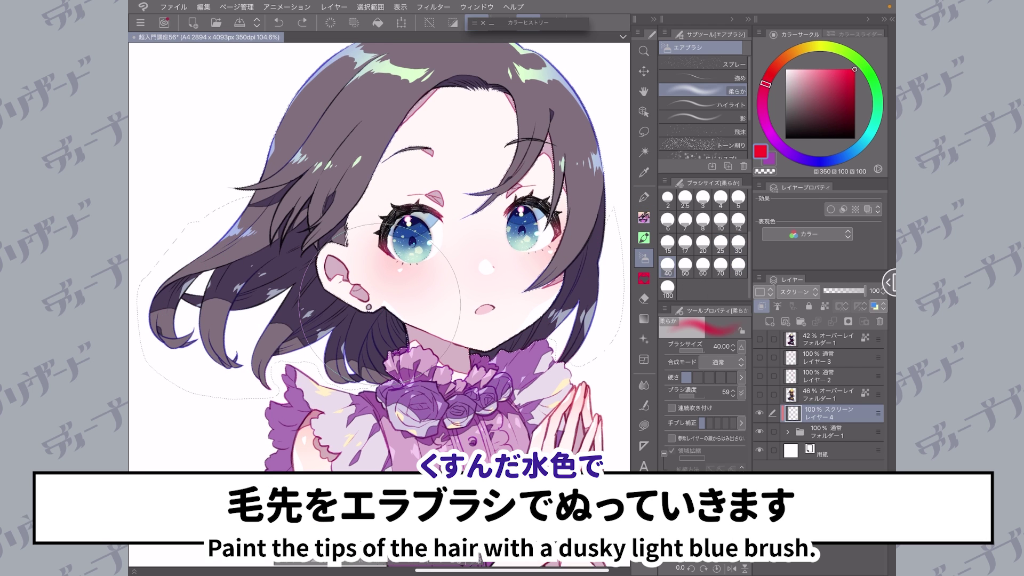
{"action": "left_click", "coordinate": [865, 140]}
{"action": "left_click", "coordinate": [802, 110]}
{"action": "mouse_move", "coordinate": [206, 349]}
{"action": "left_mouse_down"}
{"action": "mouse_move", "coordinate": [187, 356]}
{"action": "mouse_move", "coordinate": [281, 371]}
{"action": "mouse_move", "coordinate": [331, 400]}
{"action": "mouse_move", "coordinate": [384, 342]}
{"action": "mouse_move", "coordinate": [454, 331]}
{"action": "mouse_move", "coordinate": [586, 373]}
{"action": "mouse_move", "coordinate": [608, 320]}
{"action": "mouse_move", "coordinate": [613, 356]}
{"action": "left_mouse_up"}
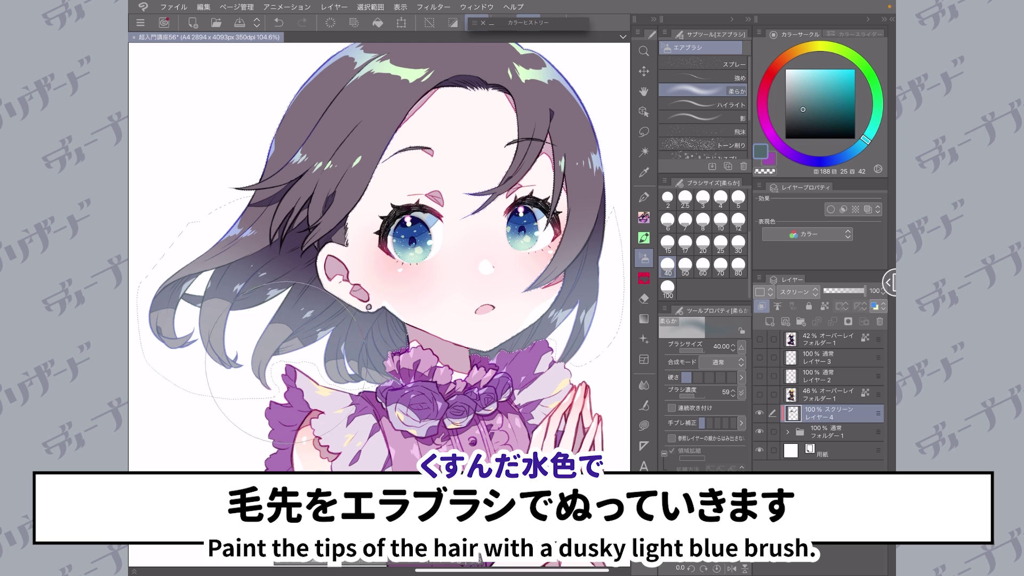
{"action": "left_click_drag", "start_coordinate": [302, 371], "coordinate": [235, 285]}
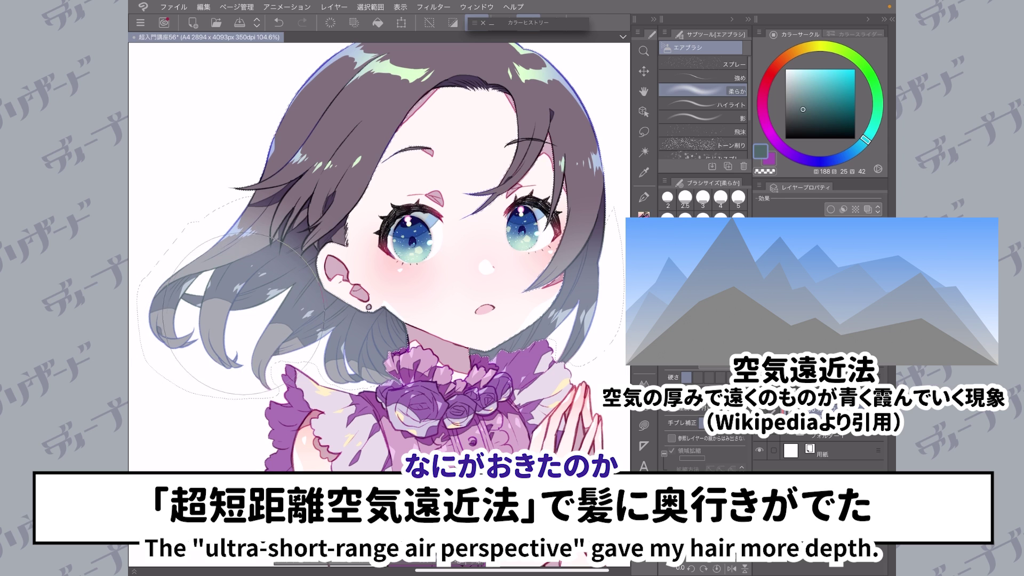
Step: Airbrush a brighter light blue (H 188, S 31, V 74) over the ends of the hair on both sides
{"action": "left_click", "coordinate": [805, 92]}
{"action": "left_click_drag", "start_coordinate": [806, 90], "coordinate": [806, 88]}
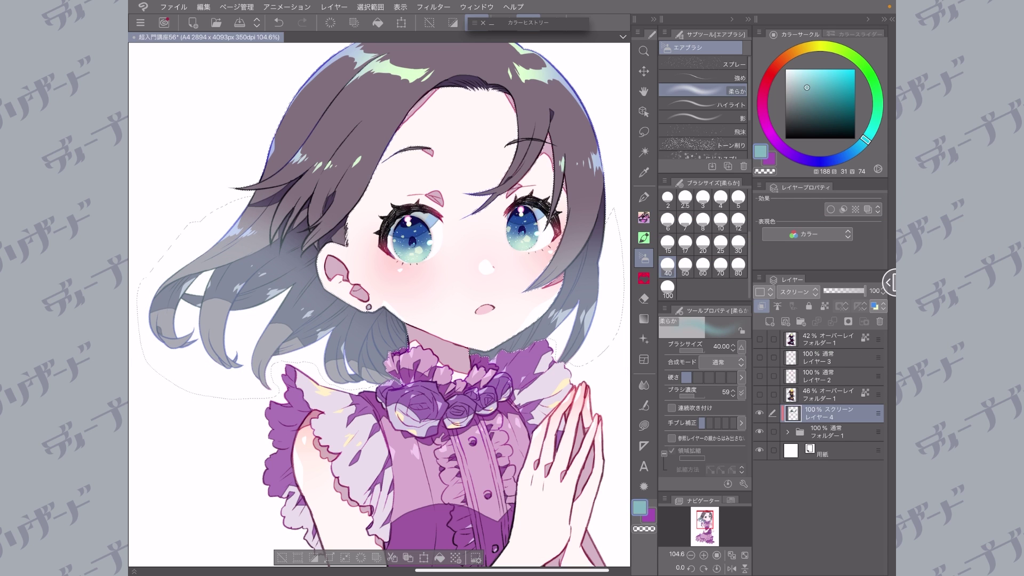
{"action": "mouse_move", "coordinate": [233, 360]}
{"action": "left_mouse_down"}
{"action": "mouse_move", "coordinate": [229, 398]}
{"action": "mouse_move", "coordinate": [342, 400]}
{"action": "mouse_move", "coordinate": [380, 418]}
{"action": "left_mouse_up"}
{"action": "left_click_drag", "start_coordinate": [614, 423], "coordinate": [605, 379]}
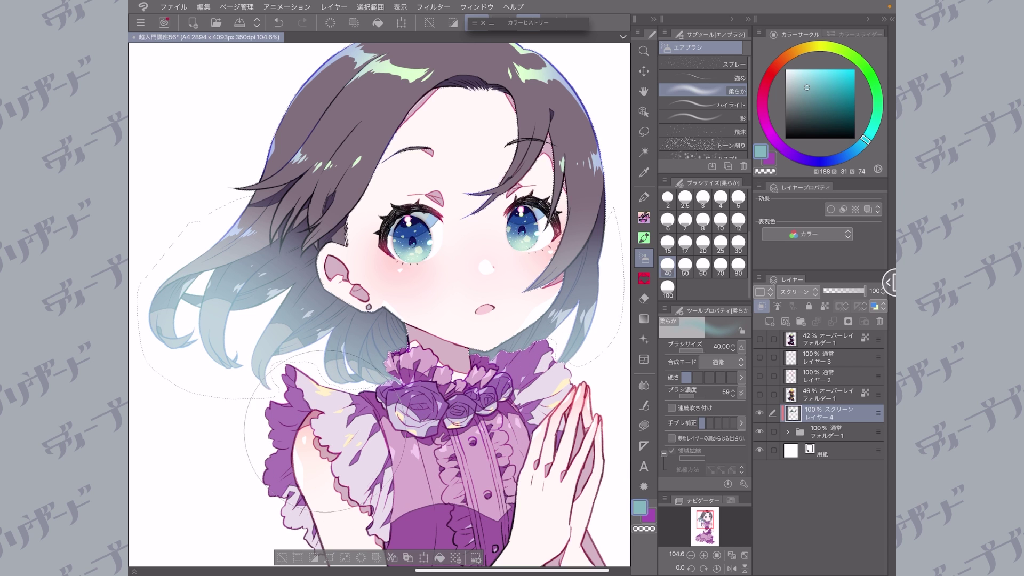
Step: Airbrush pale yellow (H 49, S 36, V 91) over the back hair near the neck on both sides of the face
{"action": "left_click", "coordinate": [810, 47]}
{"action": "left_click", "coordinate": [809, 76]}
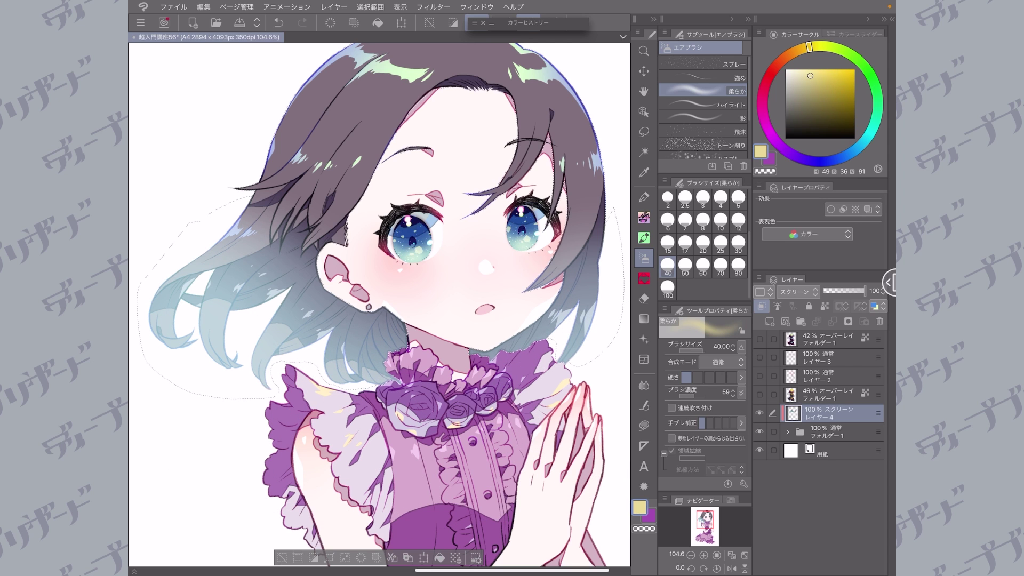
{"action": "mouse_move", "coordinate": [393, 298]}
{"action": "left_mouse_down"}
{"action": "mouse_move", "coordinate": [392, 260]}
{"action": "mouse_move", "coordinate": [409, 264]}
{"action": "mouse_move", "coordinate": [378, 263]}
{"action": "mouse_move", "coordinate": [406, 286]}
{"action": "mouse_move", "coordinate": [525, 302]}
{"action": "left_mouse_up"}
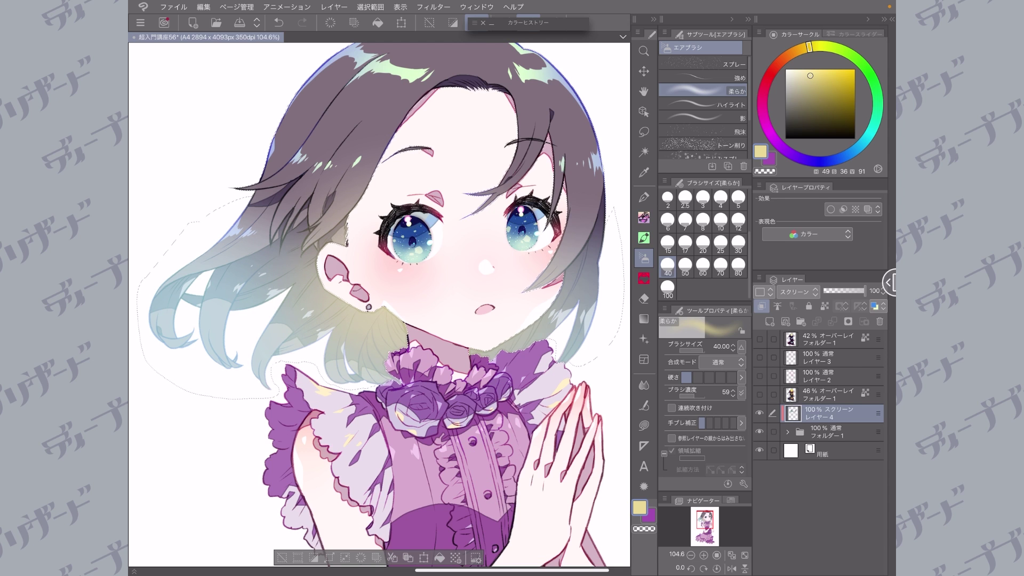
Step: Clear the selection around the hair
{"action": "left_click", "coordinate": [282, 557]}
{"action": "scroll", "coordinate": [379, 304], "scroll_direction": "down", "scroll_amount": 5}
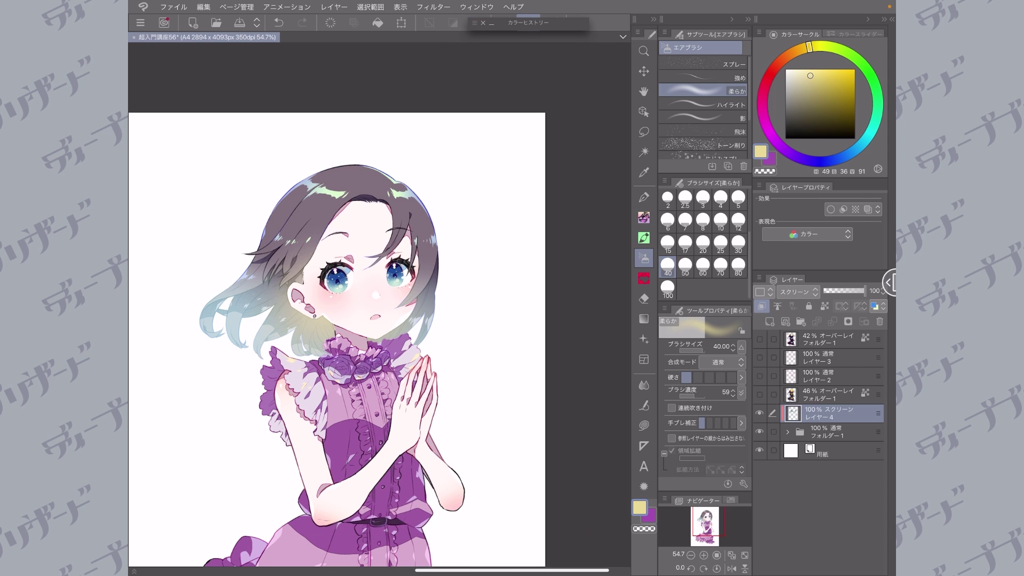
{"action": "scroll", "coordinate": [313, 314], "scroll_direction": "up", "scroll_amount": 1}
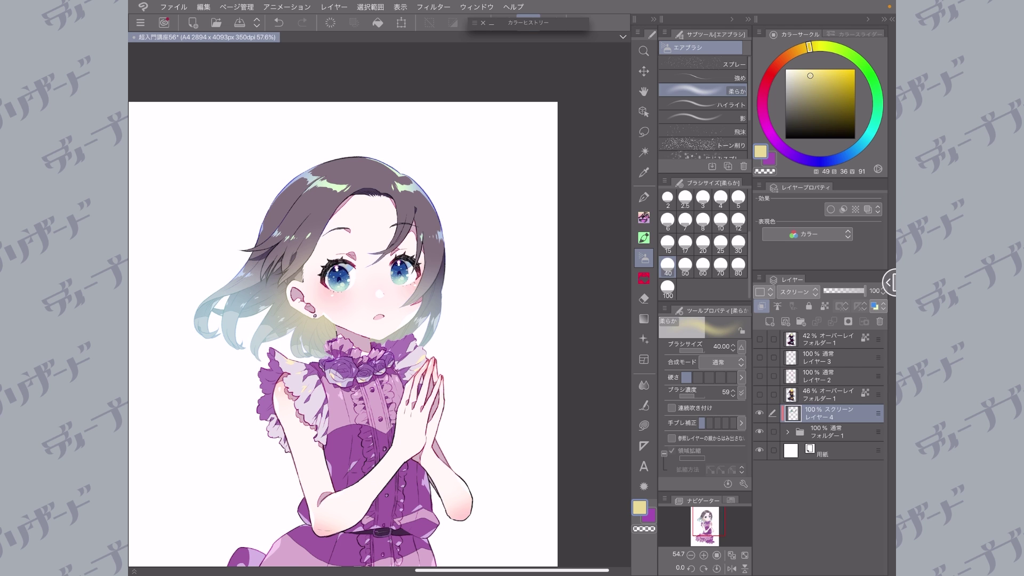
Step: Erase the Screen color spilling over the ear and jaw outline with the rough (ざっくり) eraser at size 1.2
{"action": "scroll", "coordinate": [301, 303], "scroll_direction": "up", "scroll_amount": 10}
{"action": "scroll", "coordinate": [368, 298], "scroll_direction": "down", "scroll_amount": 3}
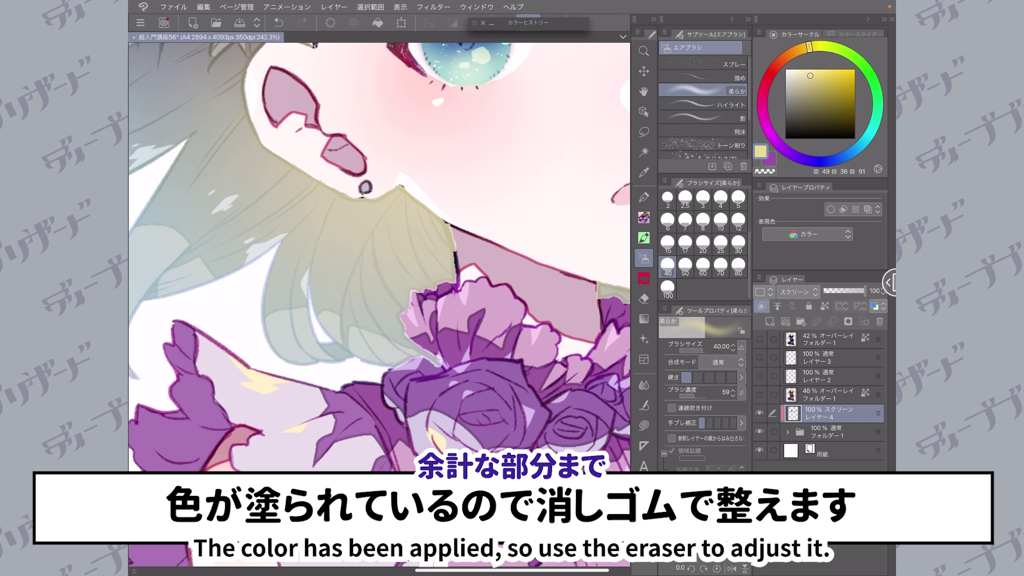
{"action": "scroll", "coordinate": [373, 267], "scroll_direction": "up", "scroll_amount": 1}
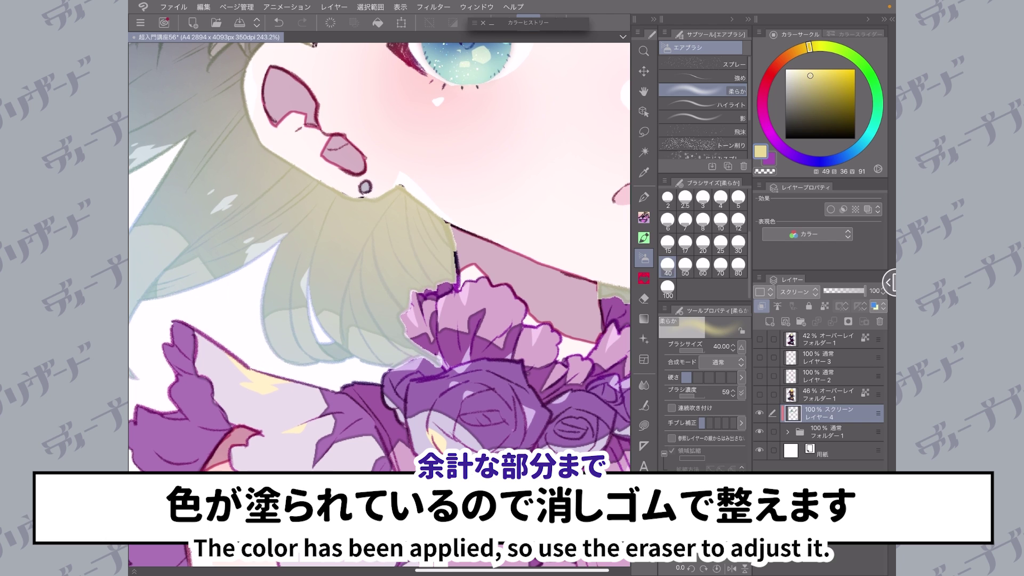
{"action": "scroll", "coordinate": [379, 305], "scroll_direction": "up", "scroll_amount": 1}
{"action": "key", "text": "e"}
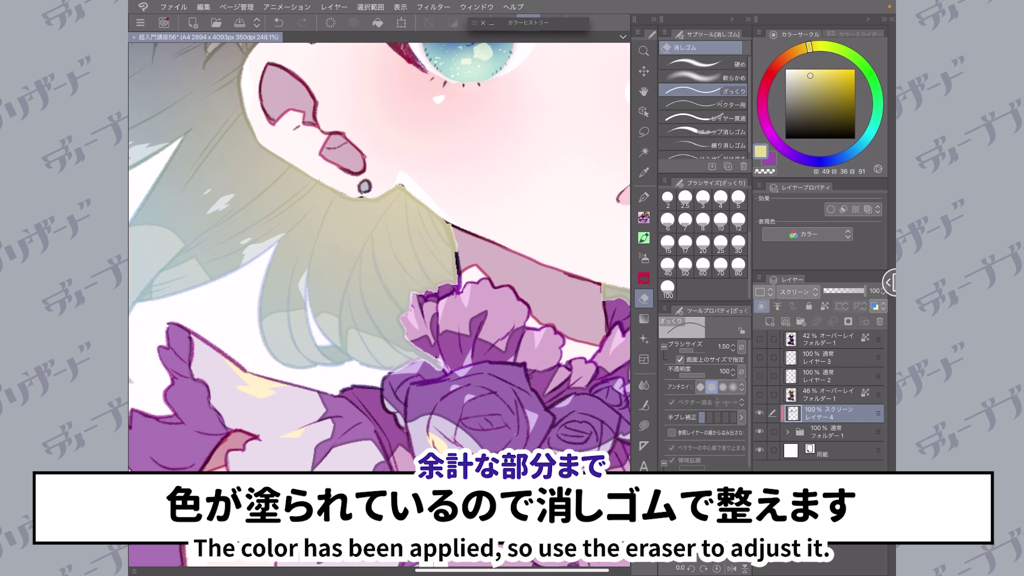
{"action": "left_click", "coordinate": [703, 228]}
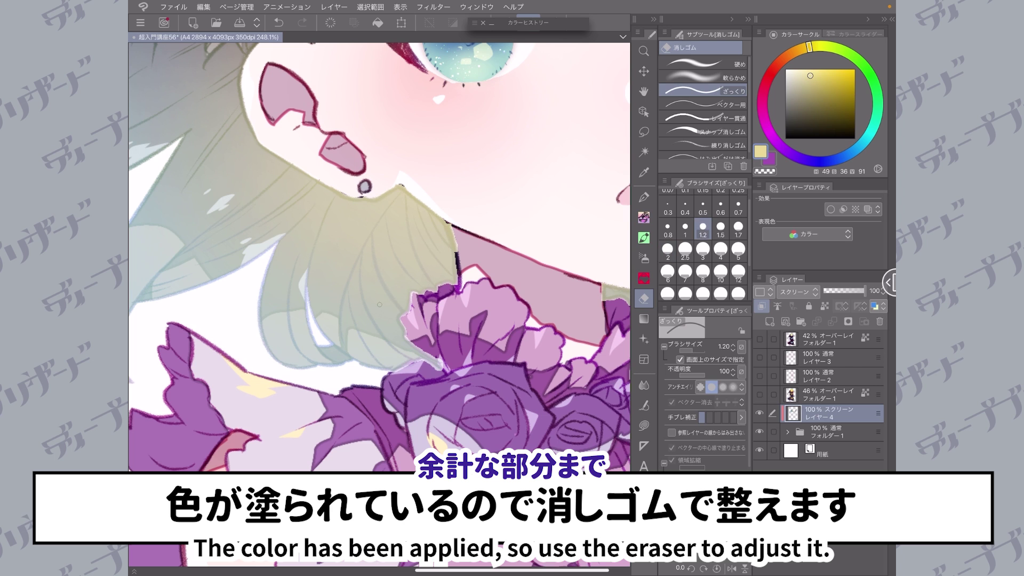
{"action": "scroll", "coordinate": [374, 256], "scroll_direction": "down", "scroll_amount": 4}
{"action": "scroll", "coordinate": [373, 256], "scroll_direction": "up", "scroll_amount": 4}
{"action": "scroll", "coordinate": [378, 256], "scroll_direction": "up", "scroll_amount": 3}
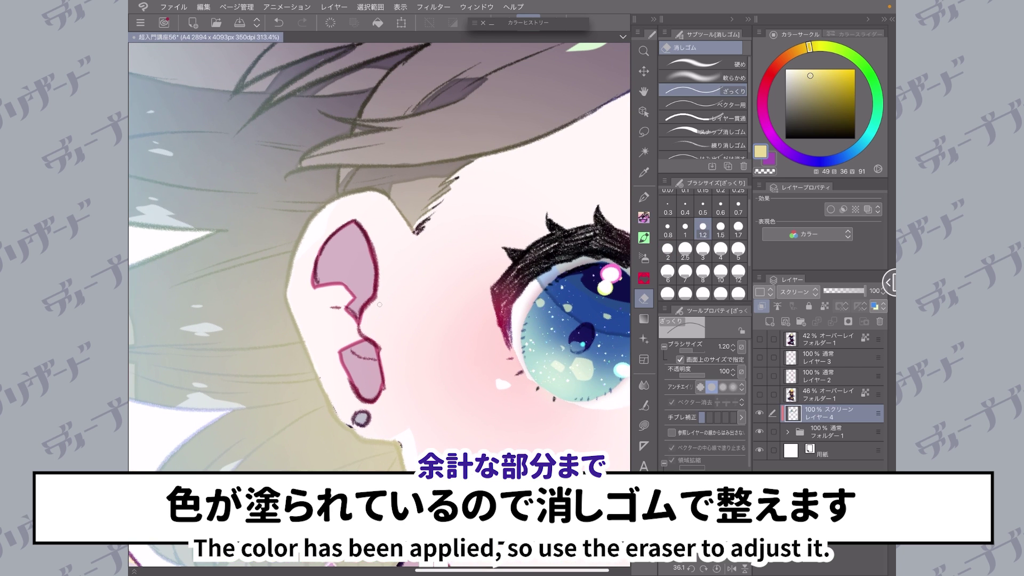
{"action": "left_click_drag", "start_coordinate": [378, 191], "coordinate": [414, 231]}
{"action": "mouse_move", "coordinate": [381, 192]}
{"action": "left_mouse_down"}
{"action": "mouse_move", "coordinate": [323, 207]}
{"action": "mouse_move", "coordinate": [288, 282]}
{"action": "mouse_move", "coordinate": [286, 319]}
{"action": "mouse_move", "coordinate": [365, 442]}
{"action": "mouse_move", "coordinate": [401, 445]}
{"action": "left_mouse_up"}
{"action": "scroll", "coordinate": [373, 373], "scroll_direction": "up", "scroll_amount": 3}
{"action": "left_click_drag", "start_coordinate": [425, 315], "coordinate": [467, 444]}
Step: Turn off the eraser's on-screen size option and reduce its brush size to 0.6, trying strokes along the outline
{"action": "left_click", "coordinate": [680, 359]}
{"action": "left_click", "coordinate": [738, 228]}
{"action": "mouse_move", "coordinate": [441, 349]}
{"action": "left_mouse_down"}
{"action": "mouse_move", "coordinate": [458, 421]}
{"action": "mouse_move", "coordinate": [456, 472]}
{"action": "left_mouse_up"}
{"action": "key", "text": "ctrl+z"}
{"action": "left_click", "coordinate": [685, 229]}
{"action": "left_click_drag", "start_coordinate": [465, 427], "coordinate": [436, 512]}
{"action": "left_click", "coordinate": [720, 206]}
Step: Erase the spilled Screen color along the jawline, neck and upper edge of the ruffled collar
{"action": "left_click_drag", "start_coordinate": [432, 314], "coordinate": [417, 224]}
{"action": "left_click", "coordinate": [236, 297]}
{"action": "key", "text": "ctrl+z"}
{"action": "mouse_move", "coordinate": [459, 402]}
{"action": "left_mouse_down"}
{"action": "mouse_move", "coordinate": [432, 470]}
{"action": "mouse_move", "coordinate": [322, 456]}
{"action": "mouse_move", "coordinate": [291, 480]}
{"action": "mouse_move", "coordinate": [286, 536]}
{"action": "left_mouse_up"}
{"action": "mouse_move", "coordinate": [372, 321]}
{"action": "left_mouse_down"}
{"action": "mouse_move", "coordinate": [414, 391]}
{"action": "mouse_move", "coordinate": [372, 362]}
{"action": "mouse_move", "coordinate": [386, 343]}
{"action": "mouse_move", "coordinate": [353, 392]}
{"action": "left_mouse_up"}
{"action": "mouse_move", "coordinate": [457, 332]}
{"action": "left_mouse_down"}
{"action": "mouse_move", "coordinate": [458, 343]}
{"action": "mouse_move", "coordinate": [511, 360]}
{"action": "left_mouse_up"}
{"action": "mouse_move", "coordinate": [513, 263]}
{"action": "left_mouse_down"}
{"action": "mouse_move", "coordinate": [508, 319]}
{"action": "mouse_move", "coordinate": [458, 390]}
{"action": "left_mouse_up"}
{"action": "left_click_drag", "start_coordinate": [561, 267], "coordinate": [545, 350]}
{"action": "left_click_drag", "start_coordinate": [516, 157], "coordinate": [513, 264]}
{"action": "left_click_drag", "start_coordinate": [516, 208], "coordinate": [511, 306]}
{"action": "left_click_drag", "start_coordinate": [554, 173], "coordinate": [508, 301]}
{"action": "left_click_drag", "start_coordinate": [534, 259], "coordinate": [583, 229]}
{"action": "left_click_drag", "start_coordinate": [583, 233], "coordinate": [537, 317]}
{"action": "left_click_drag", "start_coordinate": [572, 264], "coordinate": [499, 365]}
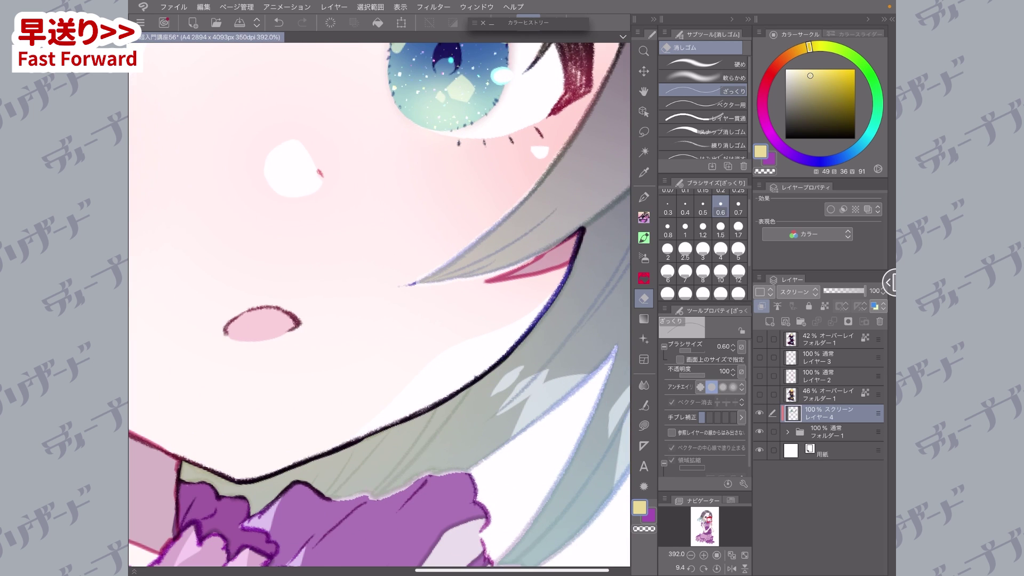
Step: Remove the Screen color from the front lock on the far side of the face with a transparent soft airbrush at size 10
{"action": "scroll", "coordinate": [380, 304], "scroll_direction": "down", "scroll_amount": 3}
{"action": "key", "text": "b"}
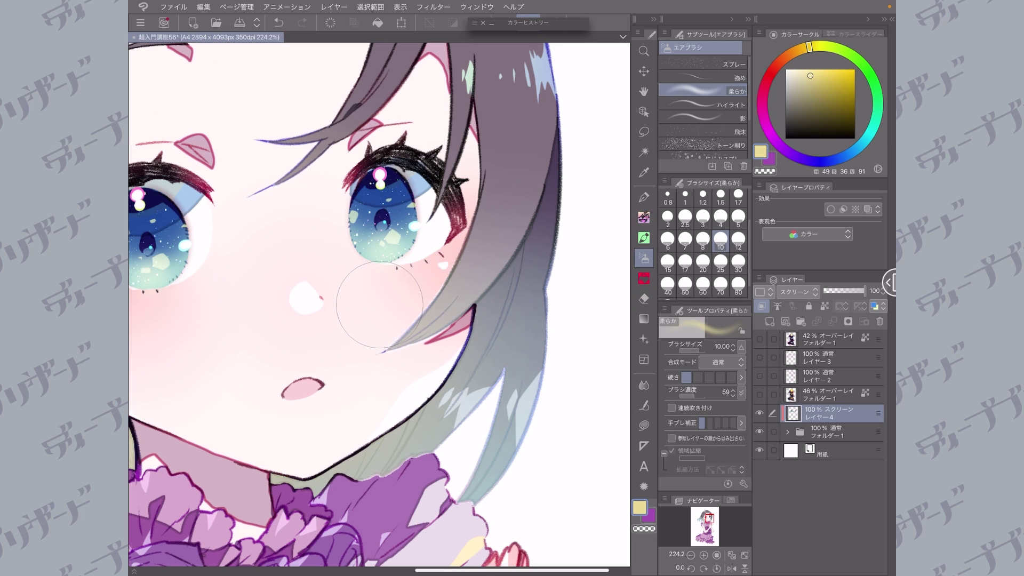
{"action": "key", "text": "c"}
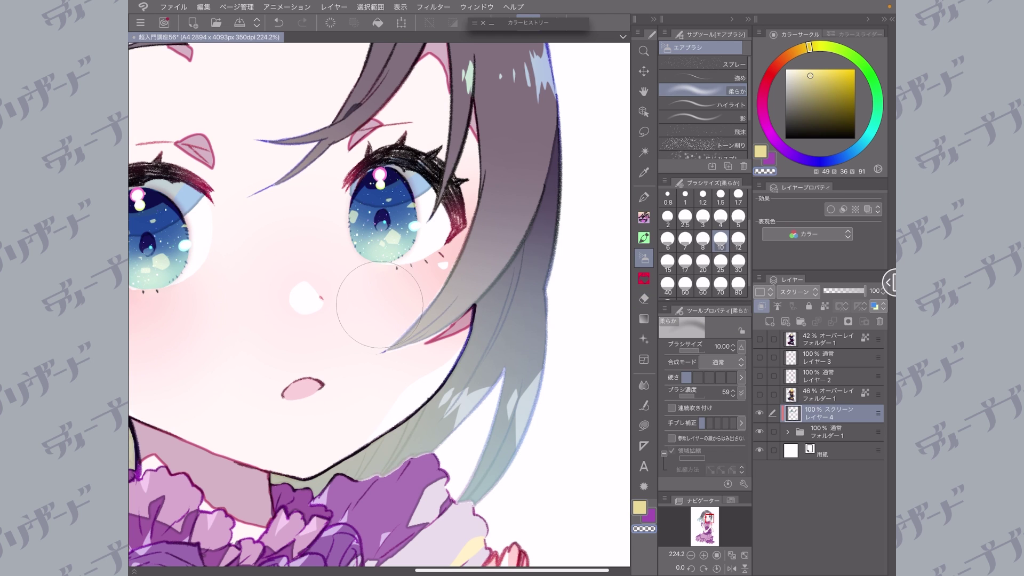
{"action": "mouse_move", "coordinate": [477, 206]}
{"action": "left_mouse_down"}
{"action": "mouse_move", "coordinate": [515, 214]}
{"action": "mouse_move", "coordinate": [508, 242]}
{"action": "mouse_move", "coordinate": [395, 320]}
{"action": "mouse_move", "coordinate": [520, 299]}
{"action": "left_mouse_up"}
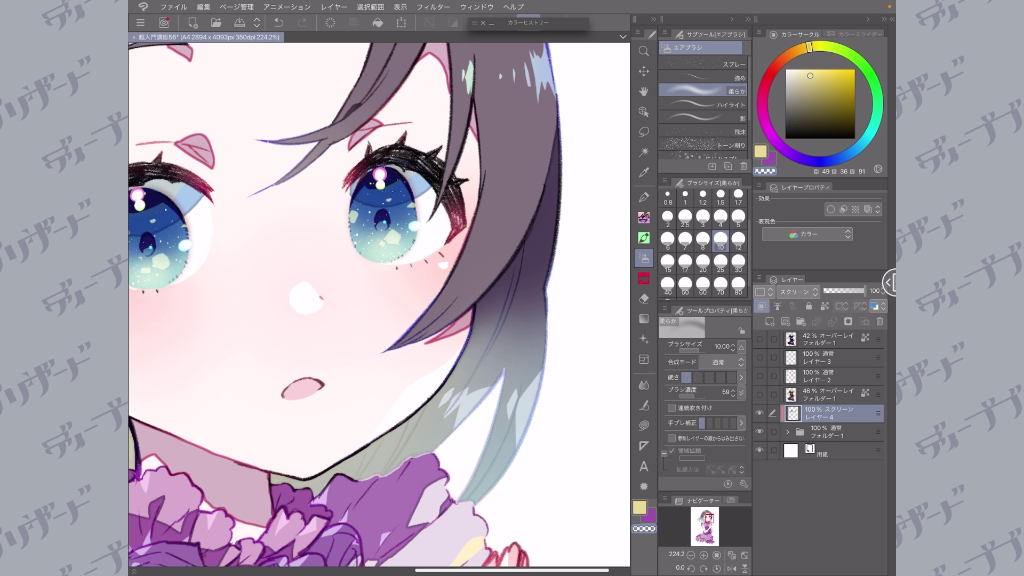
Step: Fade the Screen color on the front hair above the ear with the transparent soft airbrush
{"action": "scroll", "coordinate": [379, 304], "scroll_direction": "left", "scroll_amount": 1}
{"action": "scroll", "coordinate": [379, 305], "scroll_direction": "left", "scroll_amount": 2}
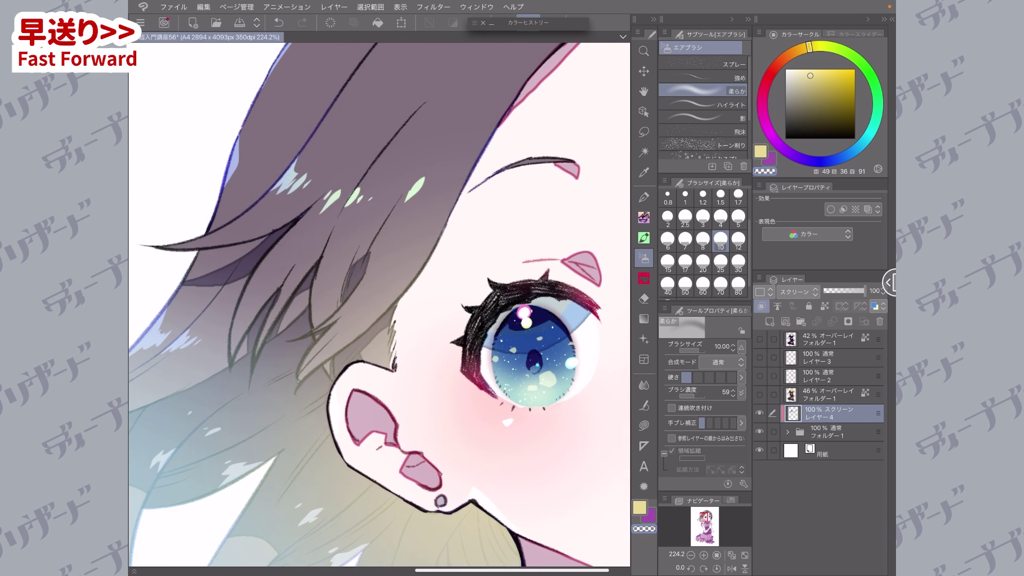
{"action": "mouse_move", "coordinate": [438, 256]}
{"action": "left_mouse_down"}
{"action": "mouse_move", "coordinate": [330, 341]}
{"action": "mouse_move", "coordinate": [286, 253]}
{"action": "left_mouse_up"}
{"action": "left_click_drag", "start_coordinate": [301, 341], "coordinate": [368, 344]}
Step: Erase the leftover Screen color along the ruffled collar and sleeve edge beside the hair tips with the 0.6 rough eraser
{"action": "scroll", "coordinate": [379, 304], "scroll_direction": "down", "scroll_amount": 5}
{"action": "scroll", "coordinate": [379, 304], "scroll_direction": "up", "scroll_amount": 4}
{"action": "left_click", "coordinate": [644, 298]}
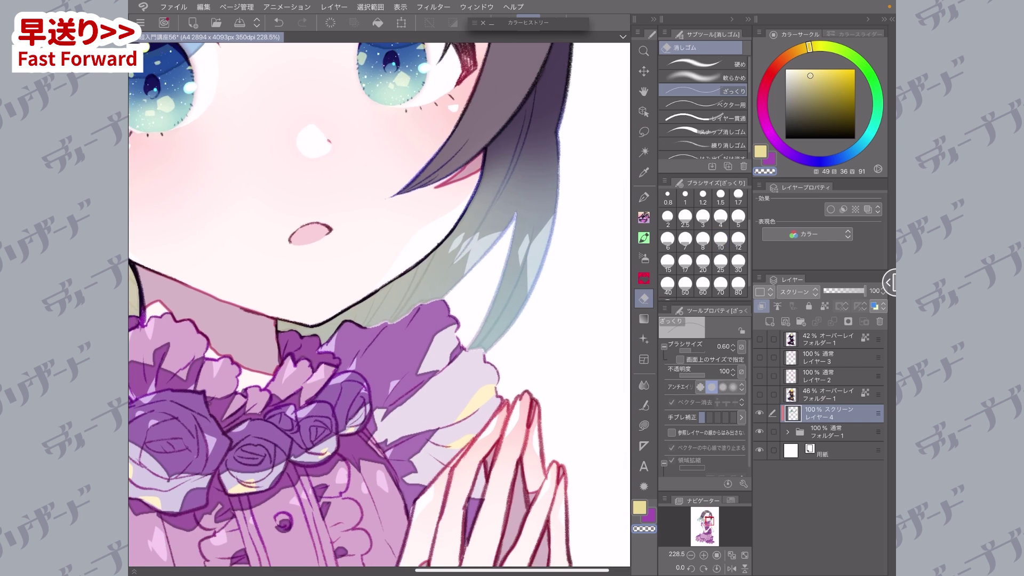
{"action": "scroll", "coordinate": [379, 304], "scroll_direction": "up", "scroll_amount": 4}
{"action": "mouse_move", "coordinate": [467, 236]}
{"action": "left_mouse_down"}
{"action": "mouse_move", "coordinate": [454, 288]}
{"action": "mouse_move", "coordinate": [453, 347]}
{"action": "left_mouse_up"}
{"action": "scroll", "coordinate": [379, 304], "scroll_direction": "down", "scroll_amount": 4}
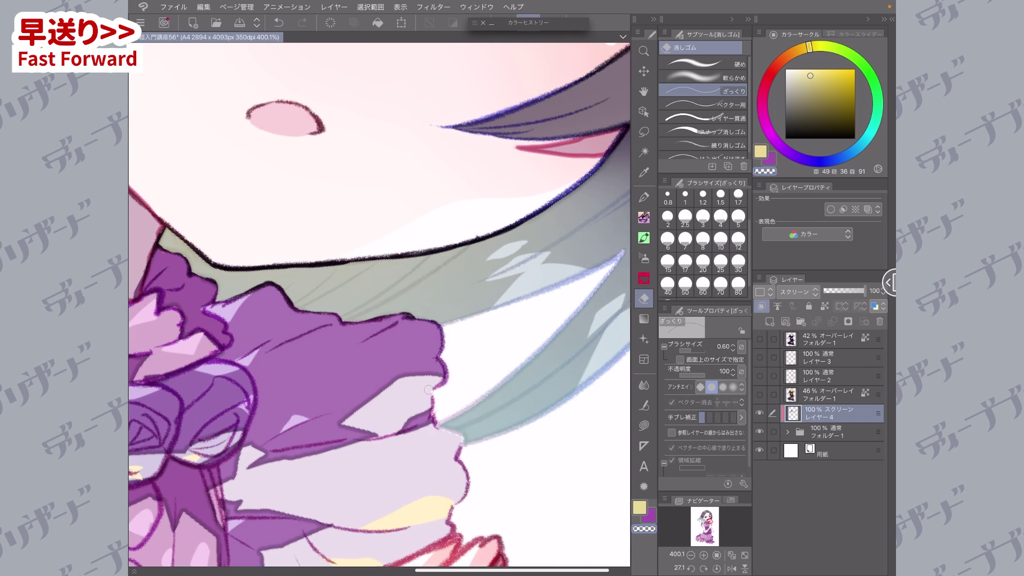
{"action": "left_click_drag", "start_coordinate": [435, 425], "coordinate": [465, 446]}
{"action": "scroll", "coordinate": [379, 304], "scroll_direction": "down", "scroll_amount": 6}
{"action": "scroll", "coordinate": [379, 304], "scroll_direction": "up", "scroll_amount": 2}
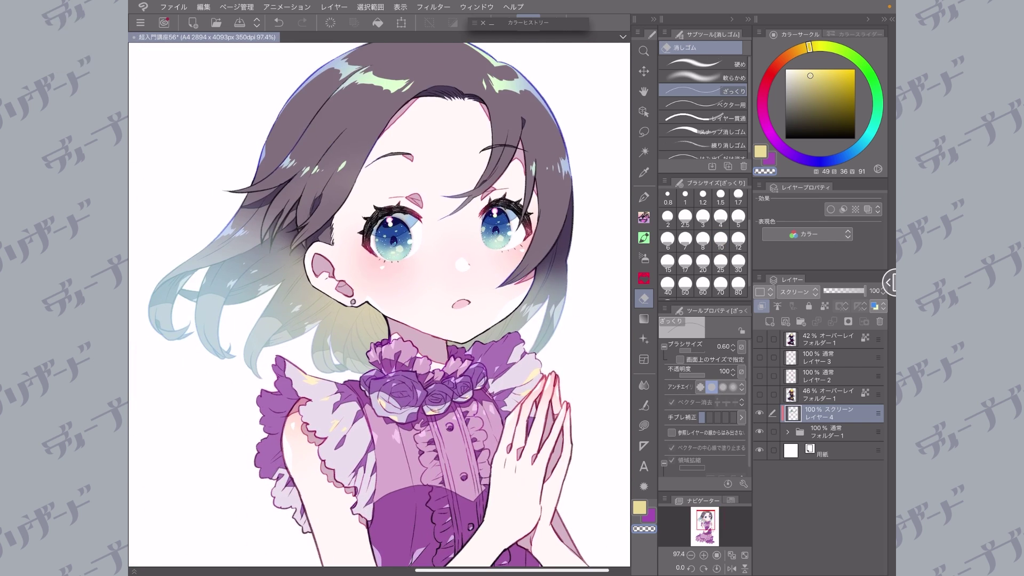
Step: Show the 46% Overlay layer again and toggle the Screen layer's visibility to compare the hair colors
{"action": "left_click", "coordinate": [828, 395]}
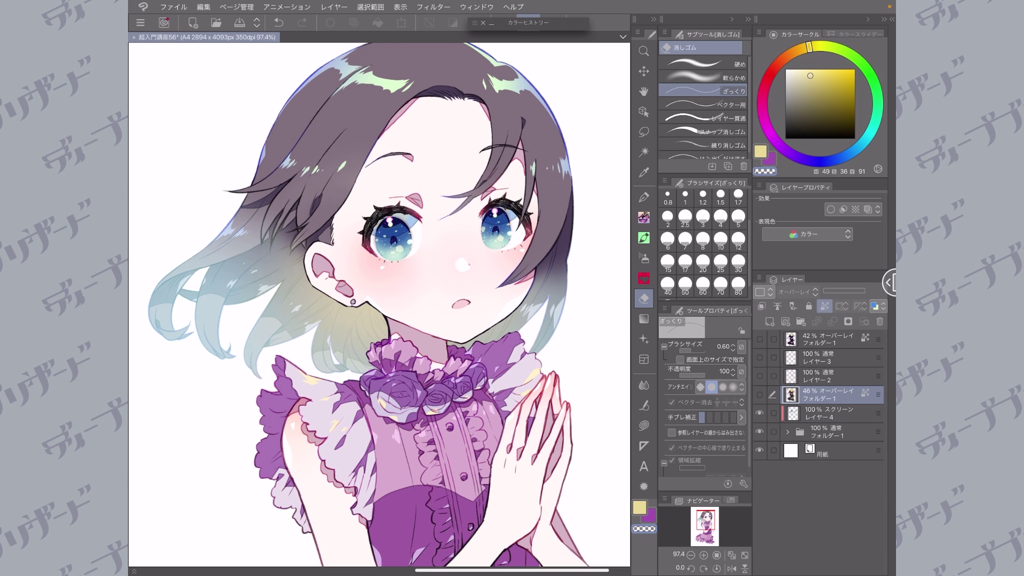
{"action": "left_click", "coordinate": [759, 395]}
{"action": "scroll", "coordinate": [379, 304], "scroll_direction": "down", "scroll_amount": 2}
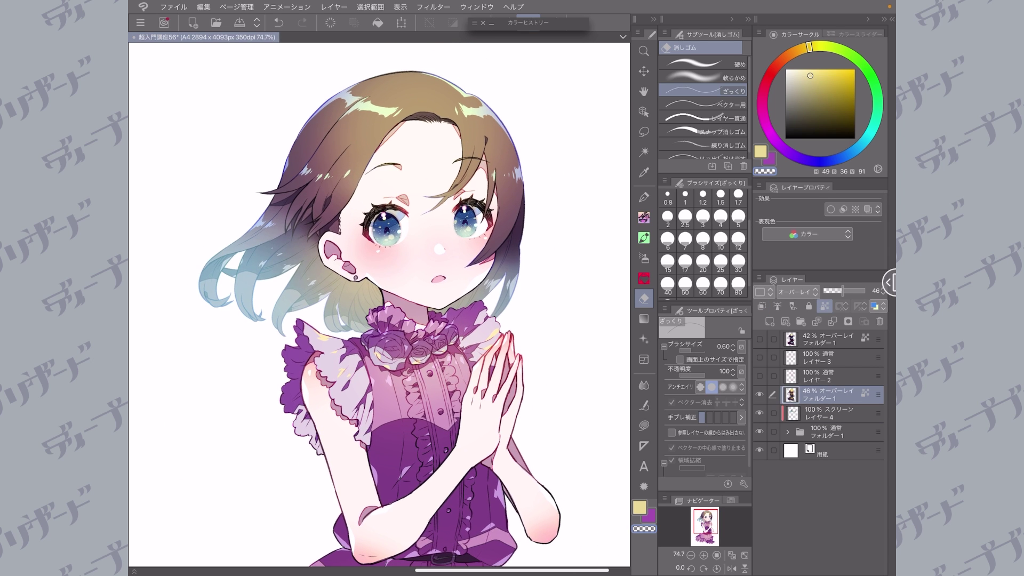
{"action": "left_click", "coordinate": [759, 413]}
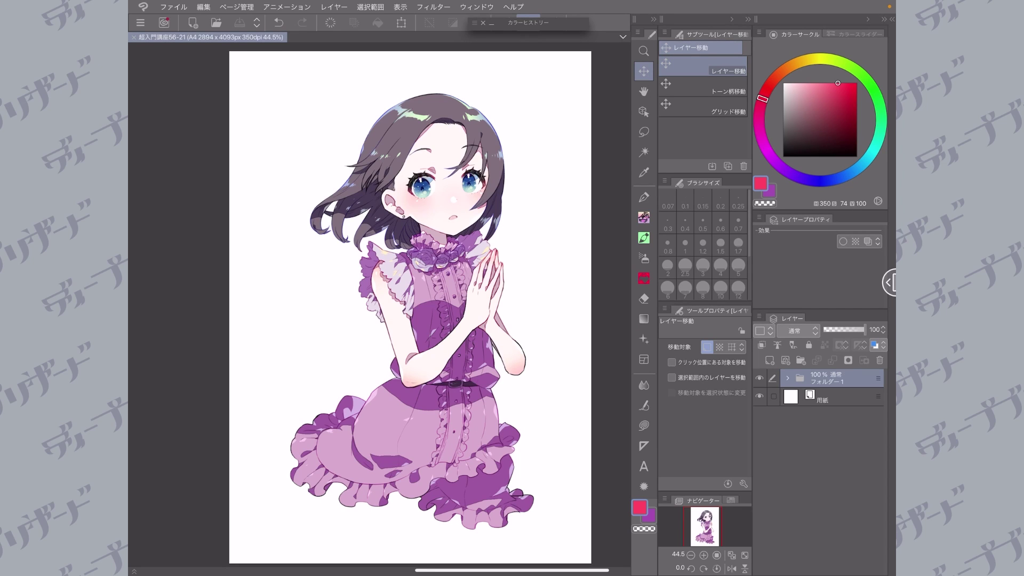
Step: Add a new layer above the character folder and set its blending mode to Multiply (乗算)
{"action": "left_click", "coordinate": [759, 378]}
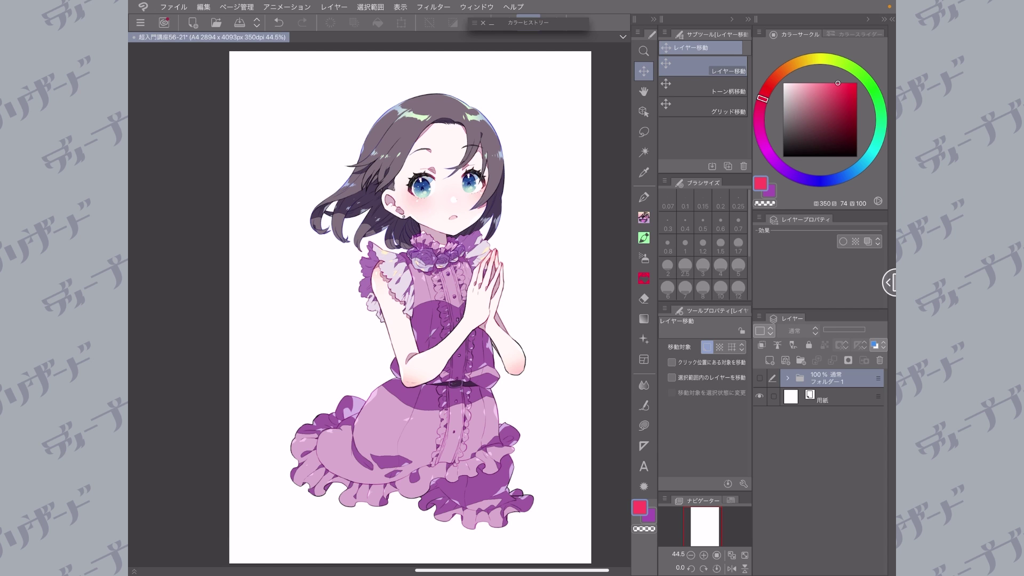
{"action": "left_click", "coordinate": [760, 378]}
{"action": "left_click", "coordinate": [769, 360]}
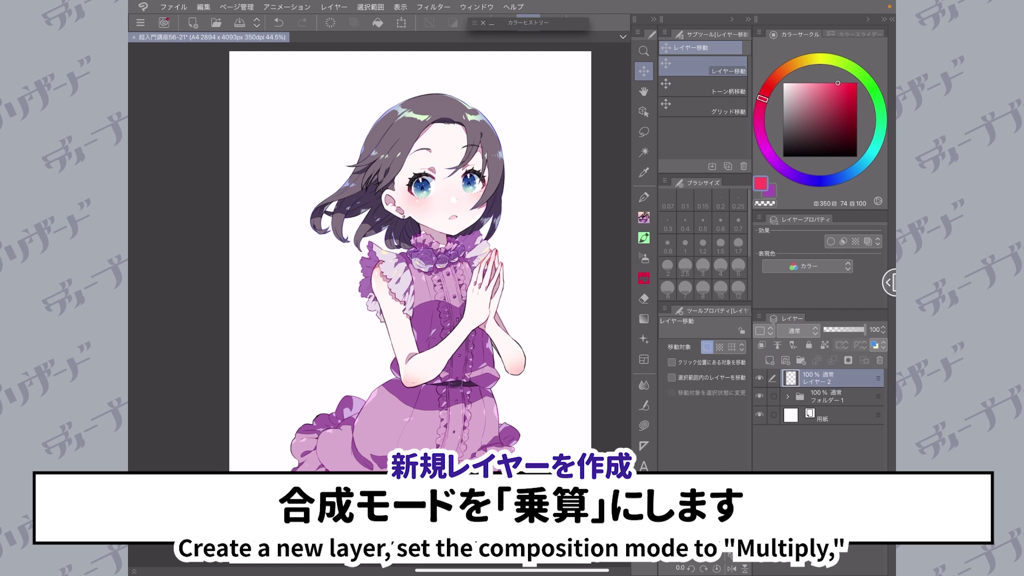
{"action": "left_click", "coordinate": [796, 330]}
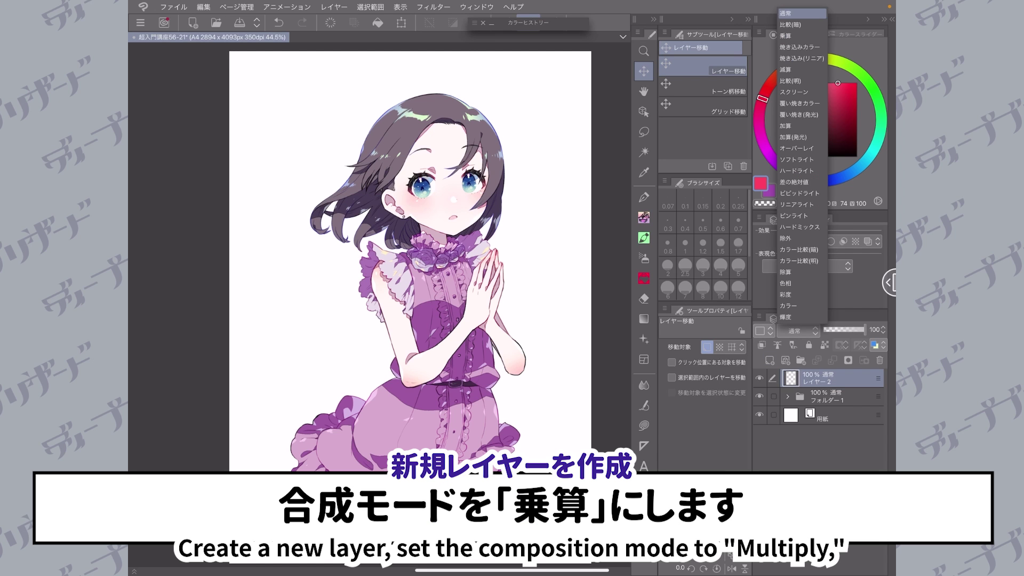
{"action": "left_click", "coordinate": [785, 36]}
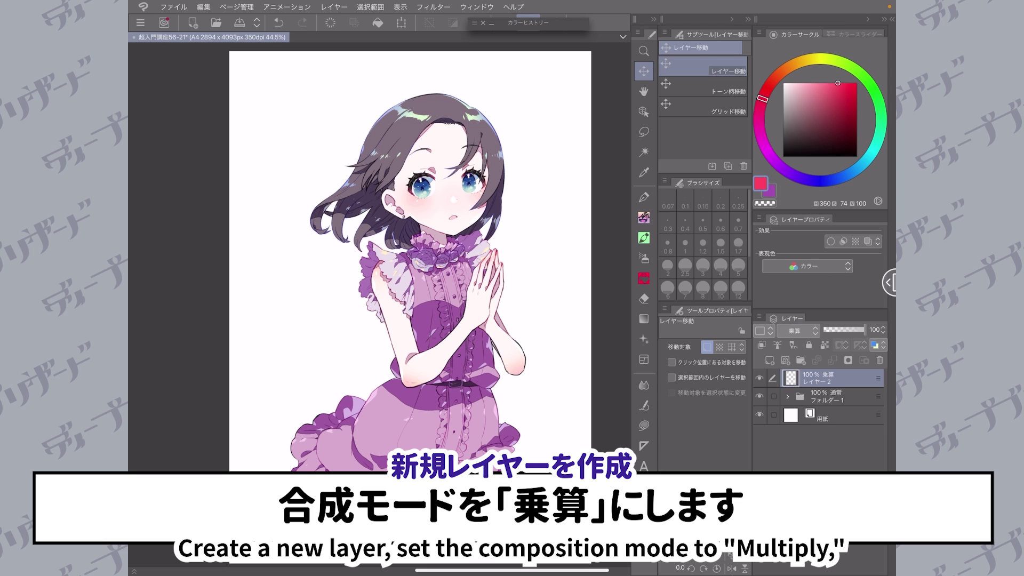
Step: Fill the Multiply layer with a dusky light blue (H 211, S 12, V 82) and clip it to the character folder
{"action": "left_click_drag", "start_coordinate": [857, 169], "coordinate": [850, 173]}
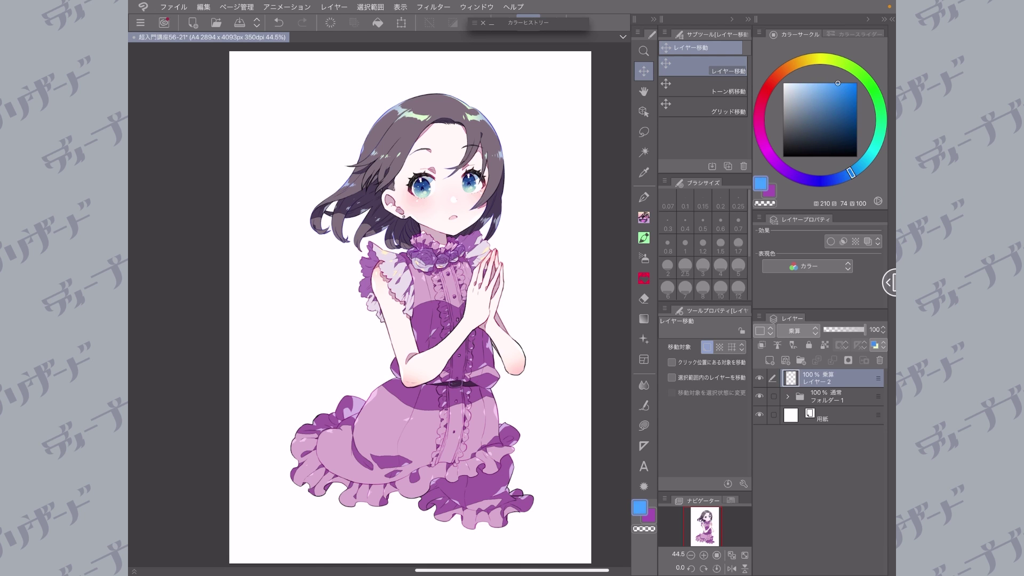
{"action": "left_click", "coordinate": [792, 97]}
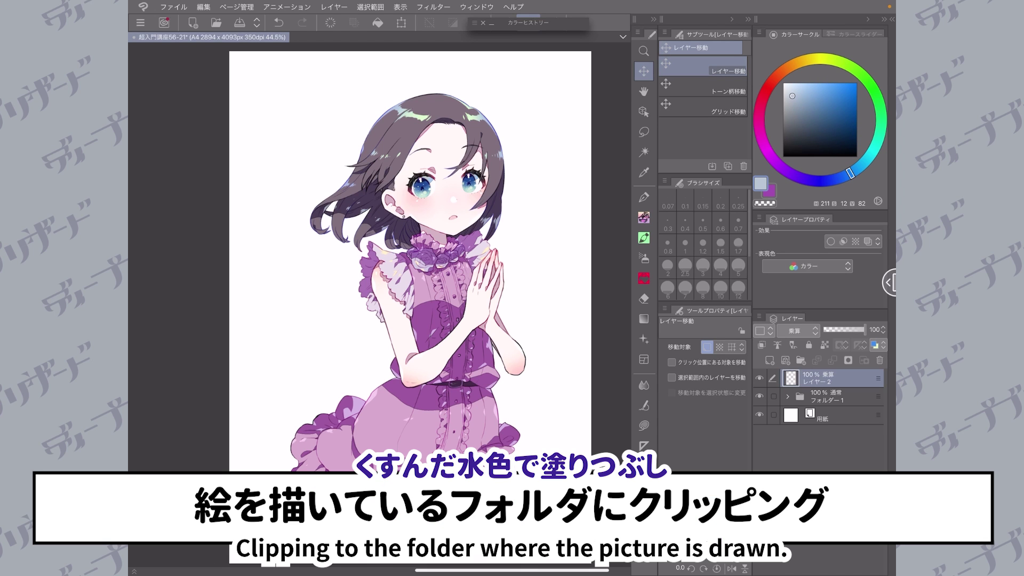
{"action": "left_click", "coordinate": [377, 23]}
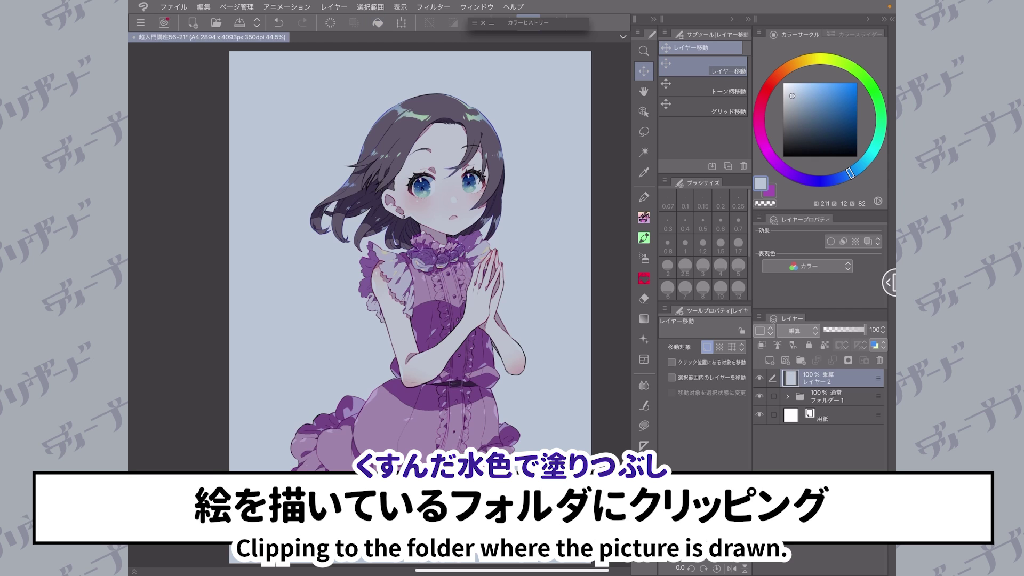
{"action": "left_click", "coordinate": [761, 345]}
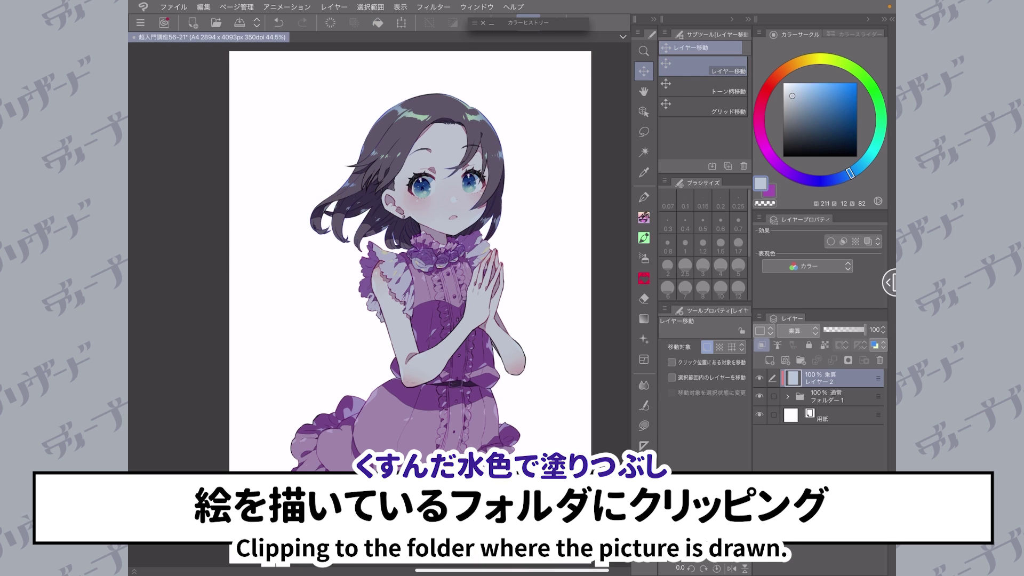
Step: Switch to the lasso fill tool (投げなわ塗り) with transparent as the drawing color
{"action": "key", "text": "u"}
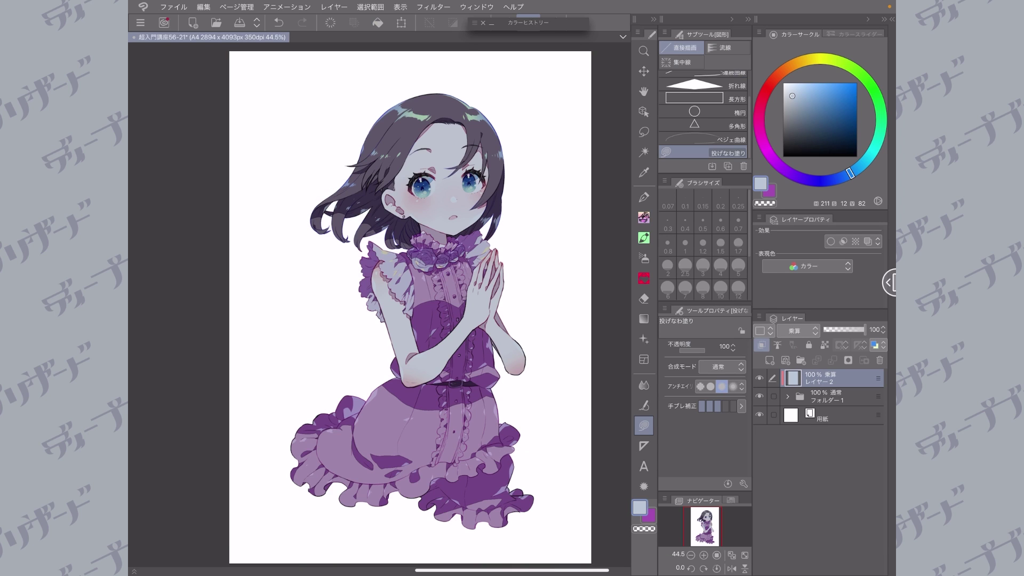
{"action": "key", "text": "c"}
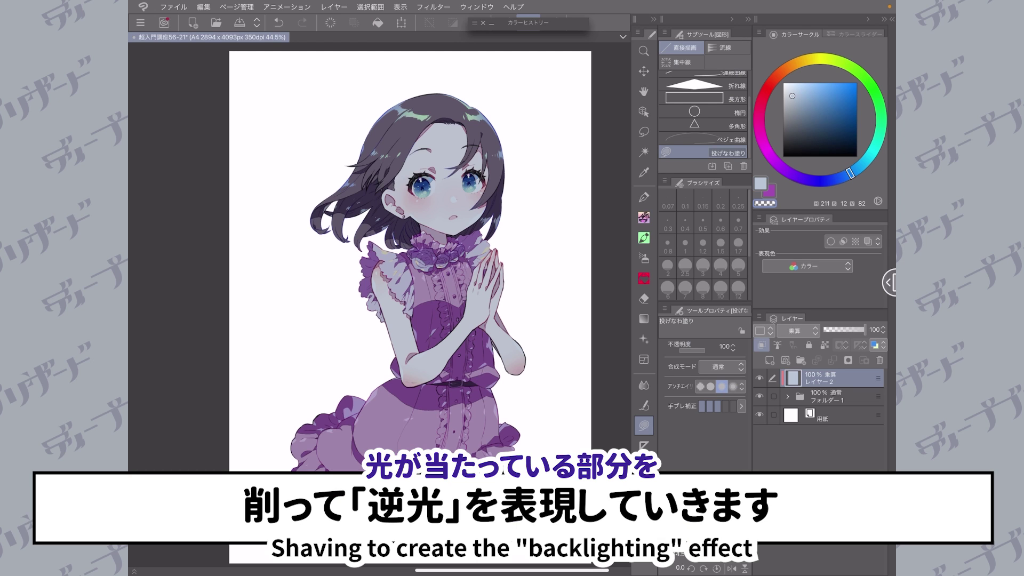
{"action": "scroll", "coordinate": [413, 304], "scroll_direction": "up", "scroll_amount": 1}
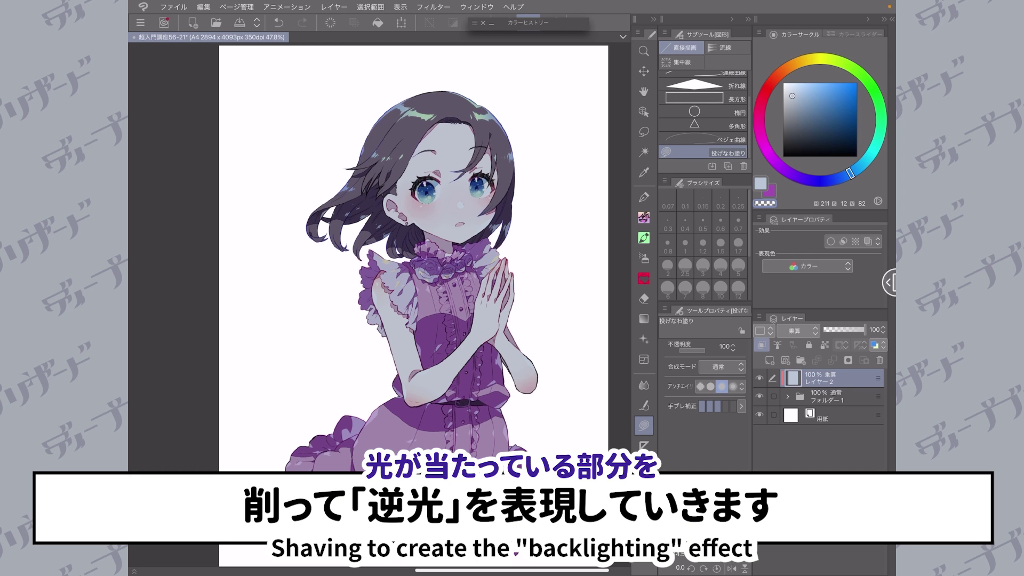
{"action": "scroll", "coordinate": [413, 304], "scroll_direction": "up", "scroll_amount": 3}
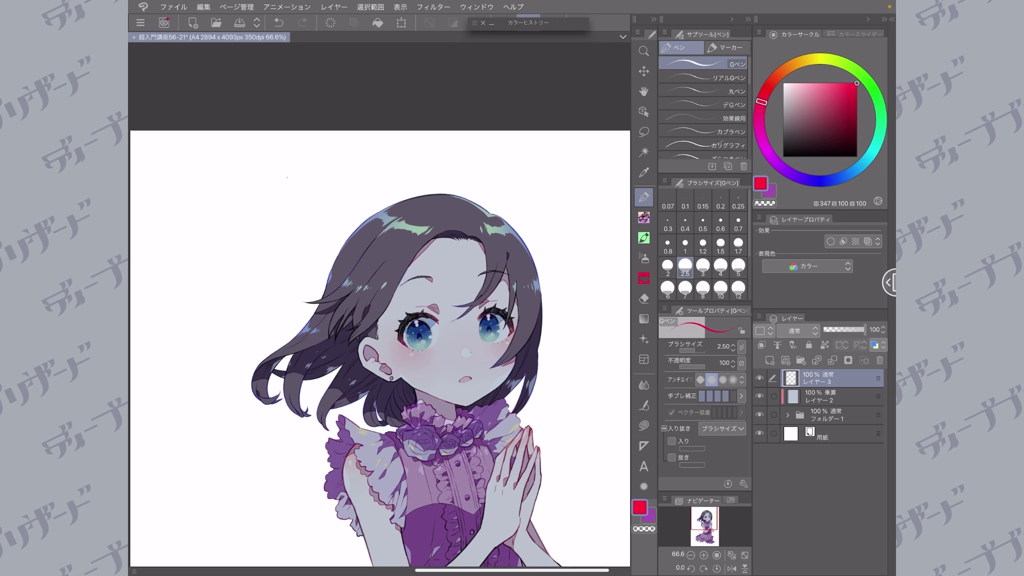
Step: Sketch a red arrow and sun behind the head on a separate layer with the size 2.5 G-pen, and delete that layer
{"action": "mouse_move", "coordinate": [287, 177]}
{"action": "left_mouse_down"}
{"action": "mouse_move", "coordinate": [315, 205]}
{"action": "mouse_move", "coordinate": [316, 181]}
{"action": "mouse_move", "coordinate": [323, 206]}
{"action": "mouse_move", "coordinate": [296, 206]}
{"action": "left_mouse_up"}
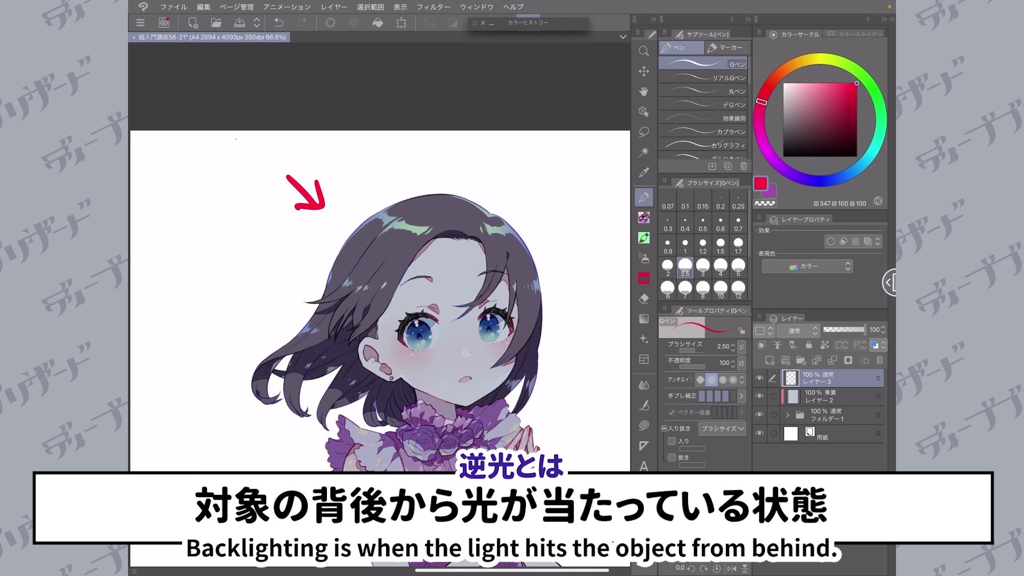
{"action": "mouse_move", "coordinate": [254, 147]}
{"action": "left_mouse_down"}
{"action": "mouse_move", "coordinate": [237, 138]}
{"action": "mouse_move", "coordinate": [255, 151]}
{"action": "mouse_move", "coordinate": [273, 141]}
{"action": "left_mouse_up"}
{"action": "mouse_move", "coordinate": [262, 165]}
{"action": "left_mouse_down"}
{"action": "mouse_move", "coordinate": [253, 187]}
{"action": "mouse_move", "coordinate": [236, 192]}
{"action": "left_mouse_up"}
{"action": "left_click_drag", "start_coordinate": [217, 180], "coordinate": [220, 183]}
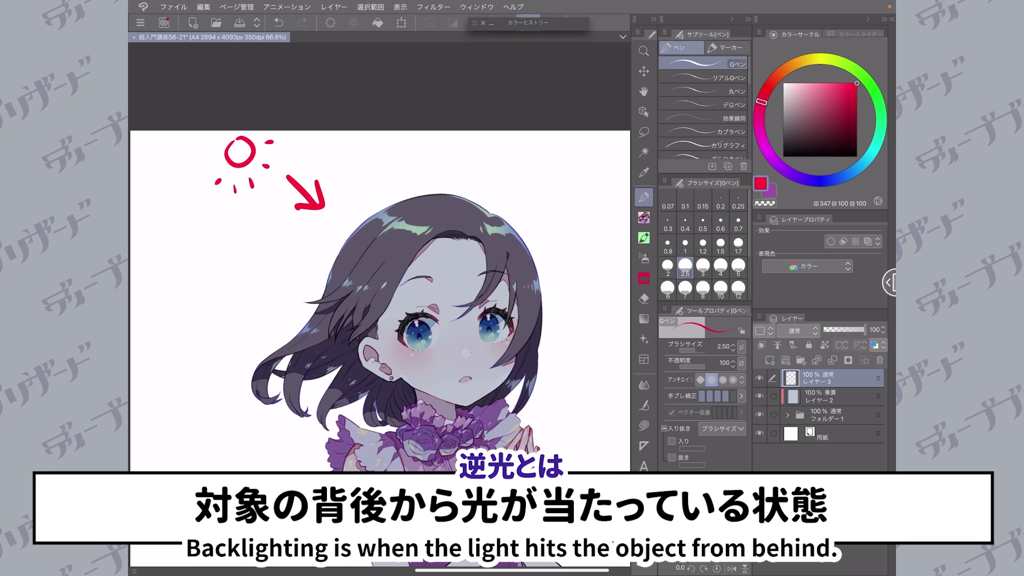
{"action": "left_click", "coordinate": [879, 361]}
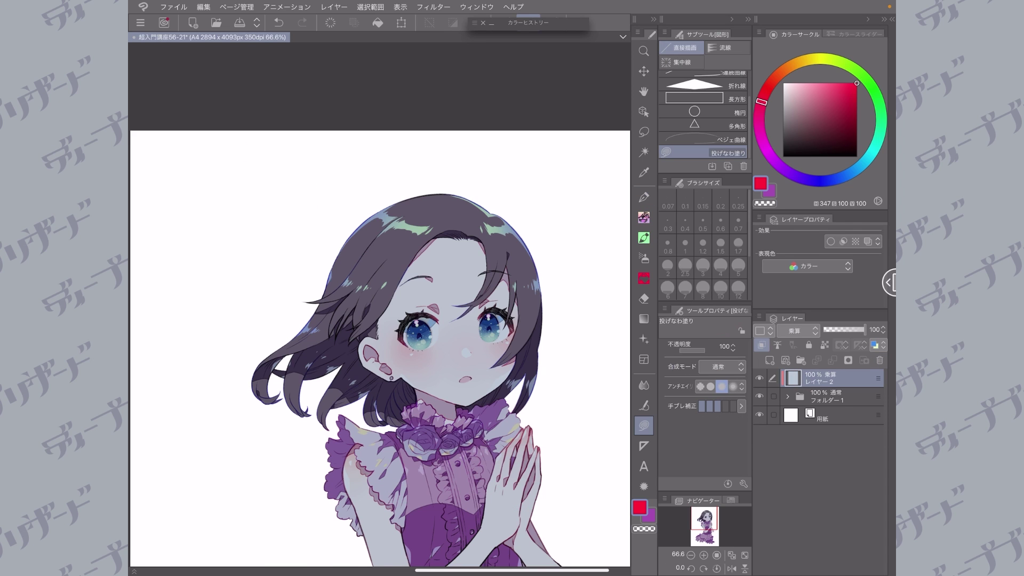
Step: Auto-select the nose highlight with other layers as reference and erase it from the Multiply layer, leaving nothing selected
{"action": "key", "text": "c"}
{"action": "scroll", "coordinate": [379, 304], "scroll_direction": "up", "scroll_amount": 3}
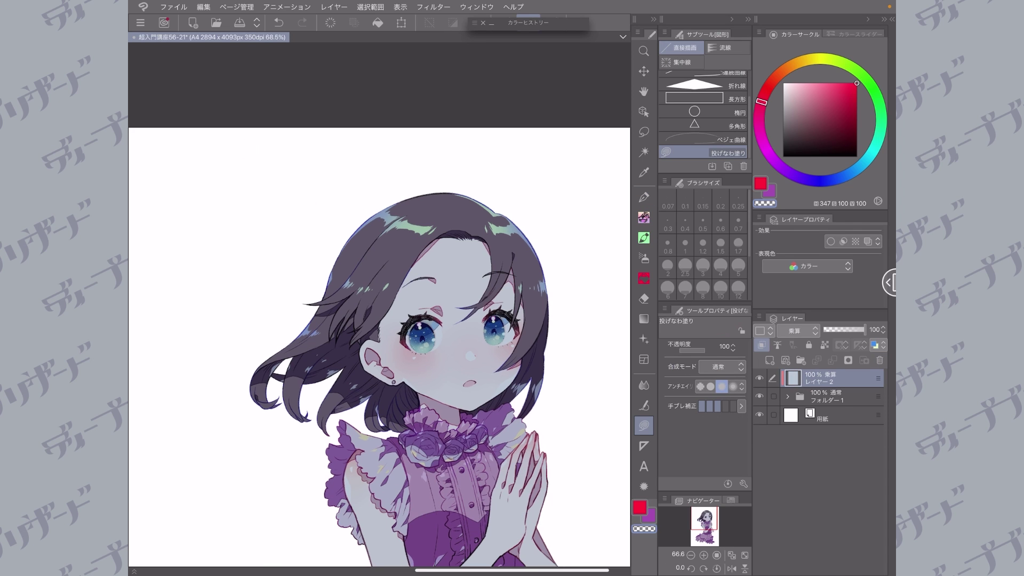
{"action": "scroll", "coordinate": [286, 381], "scroll_direction": "up", "scroll_amount": 5}
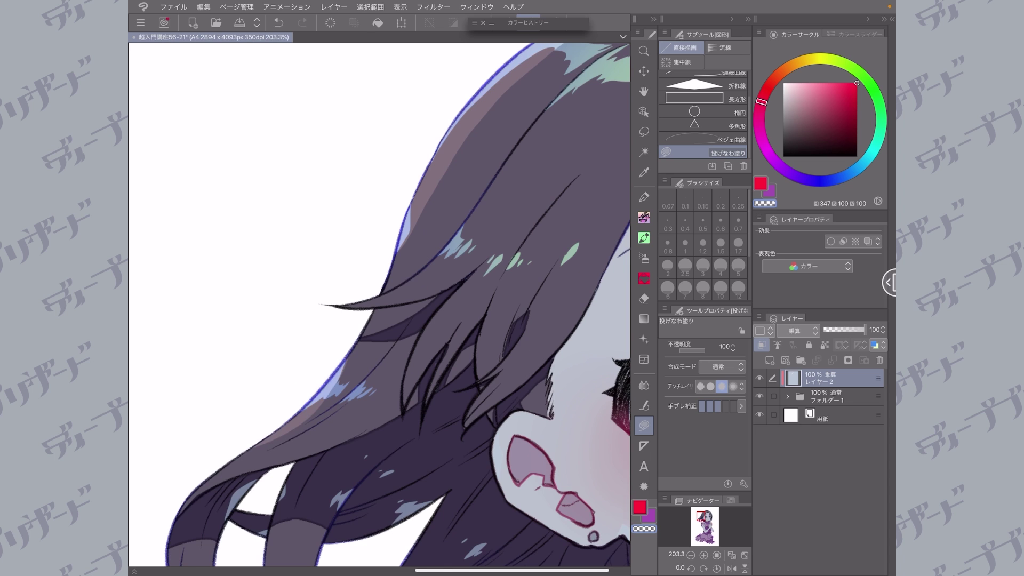
{"action": "scroll", "coordinate": [379, 303], "scroll_direction": "down", "scroll_amount": 5}
{"action": "scroll", "coordinate": [515, 336], "scroll_direction": "up", "scroll_amount": 5}
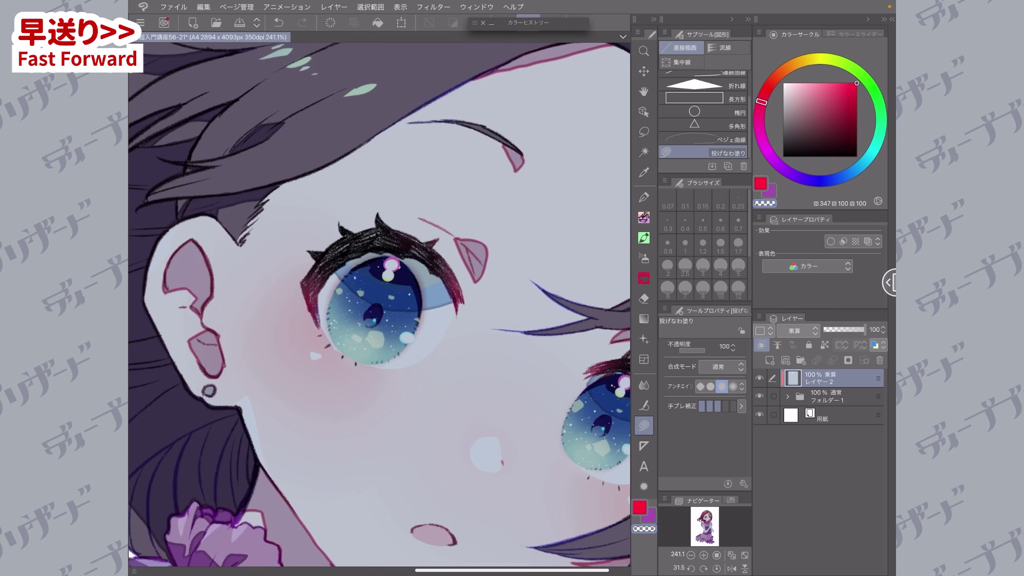
{"action": "mouse_move", "coordinate": [486, 330]}
{"action": "left_mouse_down"}
{"action": "mouse_move", "coordinate": [519, 368]}
{"action": "mouse_move", "coordinate": [484, 341]}
{"action": "left_mouse_up"}
{"action": "left_click", "coordinate": [643, 172]}
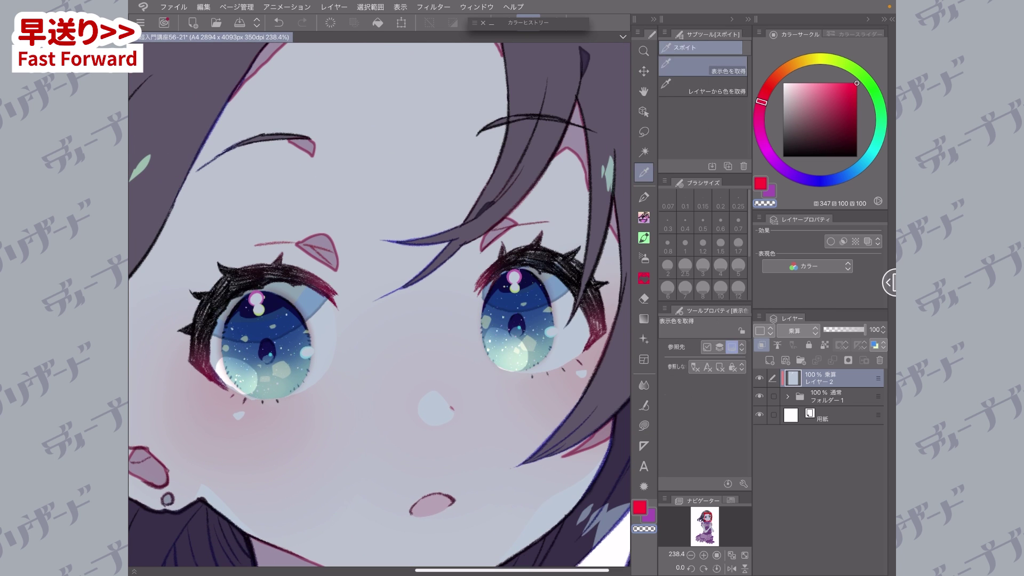
{"action": "left_click", "coordinate": [644, 152]}
{"action": "left_click", "coordinate": [374, 373]}
{"action": "key", "text": "ctrl+d"}
{"action": "left_click", "coordinate": [702, 86]}
{"action": "left_click_drag", "start_coordinate": [683, 405], "coordinate": [680, 405]}
{"action": "left_click", "coordinate": [434, 408]}
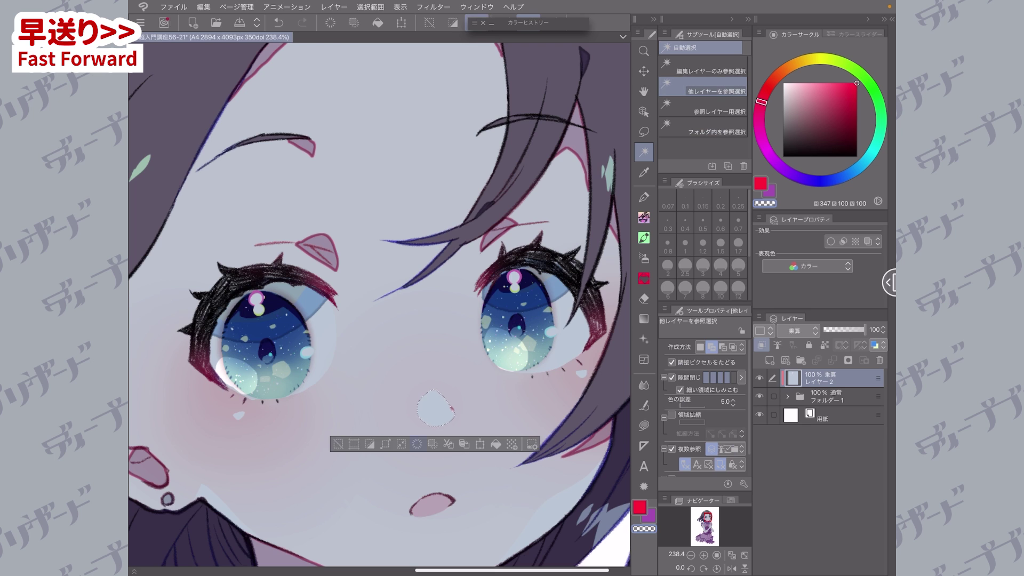
{"action": "key", "text": "Delete"}
{"action": "key", "text": "ctrl+d"}
Step: Expand the character folder and create a selection from the painted pixels of レイヤー 17, the highlight layer
{"action": "scroll", "coordinate": [453, 394], "scroll_direction": "down", "scroll_amount": 5}
{"action": "scroll", "coordinate": [298, 230], "scroll_direction": "up", "scroll_amount": 4}
{"action": "left_click", "coordinate": [787, 396]}
{"action": "key", "text": "c"}
{"action": "scroll", "coordinate": [832, 470], "scroll_direction": "down", "scroll_amount": 1}
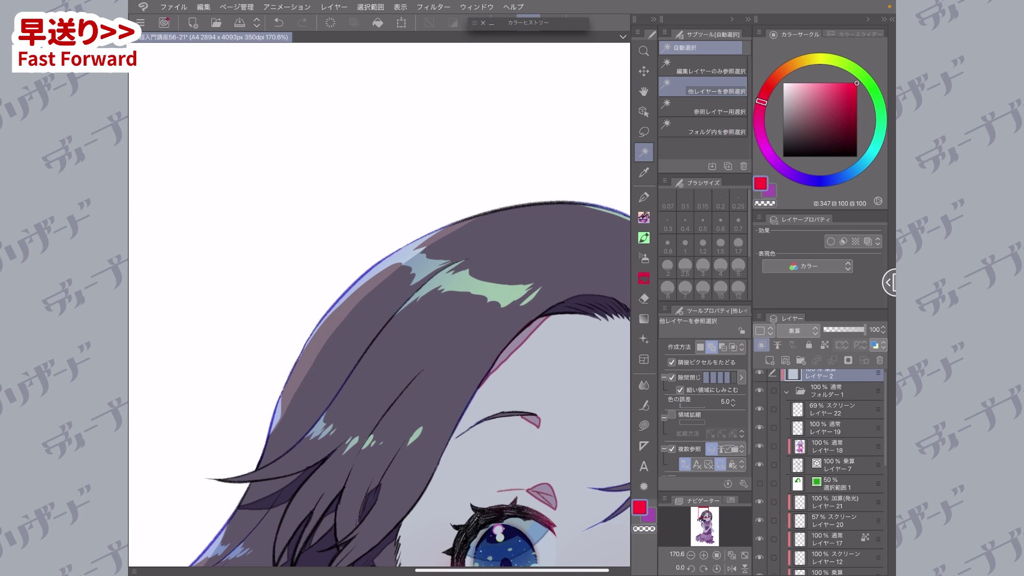
{"action": "left_click", "coordinate": [759, 522]}
{"action": "left_click", "coordinate": [759, 522]}
{"action": "left_click", "coordinate": [832, 522]}
{"action": "left_click", "coordinate": [758, 317]}
{"action": "left_click", "coordinate": [650, 369]}
{"action": "left_click", "coordinate": [804, 370]}
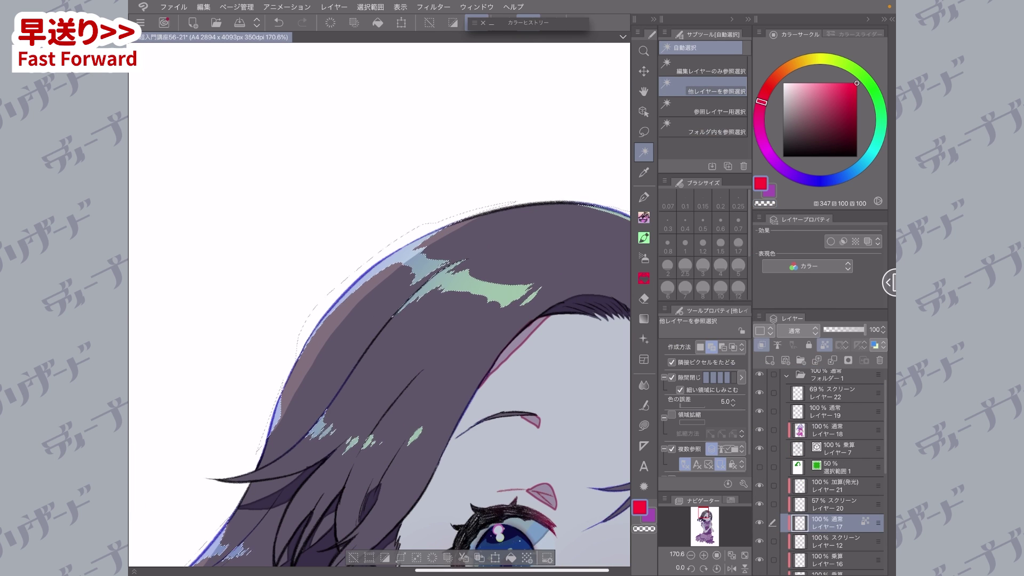
{"action": "scroll", "coordinate": [832, 459], "scroll_direction": "up", "scroll_amount": 1}
Step: Carve lit areas out of the Multiply layer around the hair and face within the selection, using transparent lasso fill
{"action": "left_click", "coordinate": [832, 378]}
{"action": "left_click", "coordinate": [644, 426]}
{"action": "key", "text": "c"}
{"action": "scroll", "coordinate": [236, 76], "scroll_direction": "down", "scroll_amount": 3}
{"action": "left_click_drag", "start_coordinate": [395, 209], "coordinate": [394, 223]}
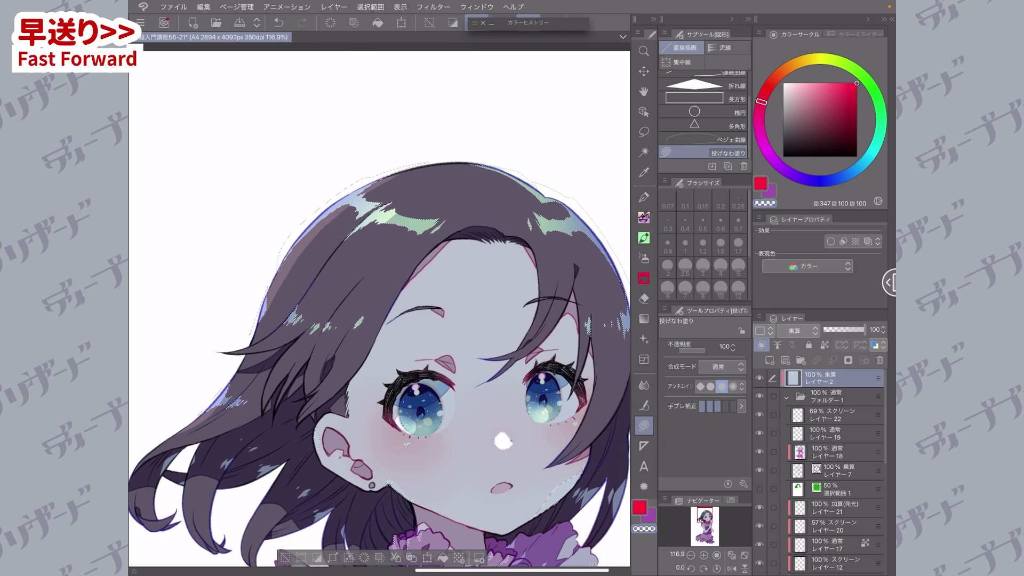
{"action": "left_click_drag", "start_coordinate": [406, 320], "coordinate": [320, 350]}
{"action": "left_click_drag", "start_coordinate": [377, 193], "coordinate": [486, 261]}
{"action": "mouse_move", "coordinate": [494, 273]}
{"action": "left_mouse_down"}
{"action": "mouse_move", "coordinate": [563, 389]}
{"action": "mouse_move", "coordinate": [538, 341]}
{"action": "left_mouse_up"}
{"action": "left_click_drag", "start_coordinate": [352, 416], "coordinate": [409, 256]}
{"action": "left_click_drag", "start_coordinate": [555, 341], "coordinate": [507, 388]}
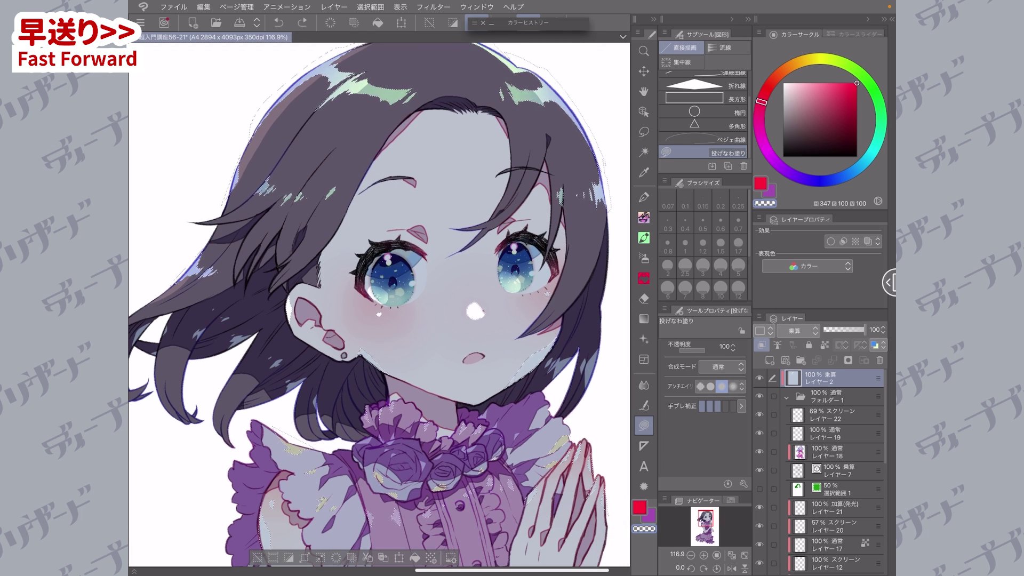
Step: Carve the selected highlights on the sleeve, arms and dress out of the Multiply layer, and clear the selection
{"action": "left_click_drag", "start_coordinate": [359, 349], "coordinate": [388, 373]}
{"action": "left_click_drag", "start_coordinate": [342, 373], "coordinate": [471, 188]}
{"action": "mouse_move", "coordinate": [410, 230]}
{"action": "left_mouse_down"}
{"action": "mouse_move", "coordinate": [435, 239]}
{"action": "mouse_move", "coordinate": [409, 240]}
{"action": "left_mouse_up"}
{"action": "scroll", "coordinate": [426, 299], "scroll_direction": "down", "scroll_amount": 2}
{"action": "left_click_drag", "start_coordinate": [405, 373], "coordinate": [395, 248]}
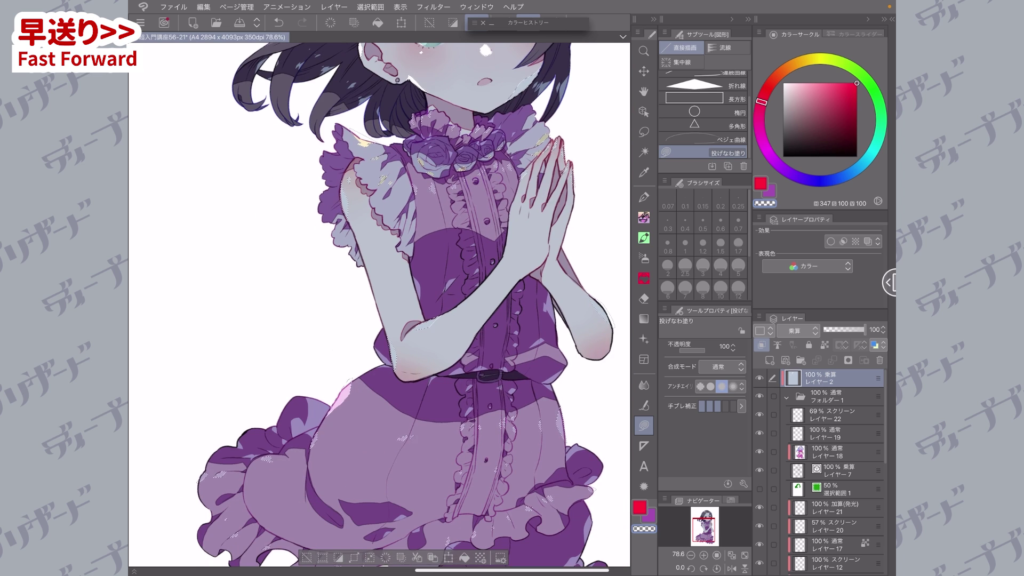
{"action": "left_click_drag", "start_coordinate": [394, 213], "coordinate": [367, 367]}
{"action": "scroll", "coordinate": [373, 299], "scroll_direction": "up", "scroll_amount": 3}
{"action": "key", "text": "ctrl+d"}
Step: Carve freehand rim-light shapes out of the Multiply layer around the ear, jawline and hair edges
{"action": "scroll", "coordinate": [450, 357], "scroll_direction": "down", "scroll_amount": 4}
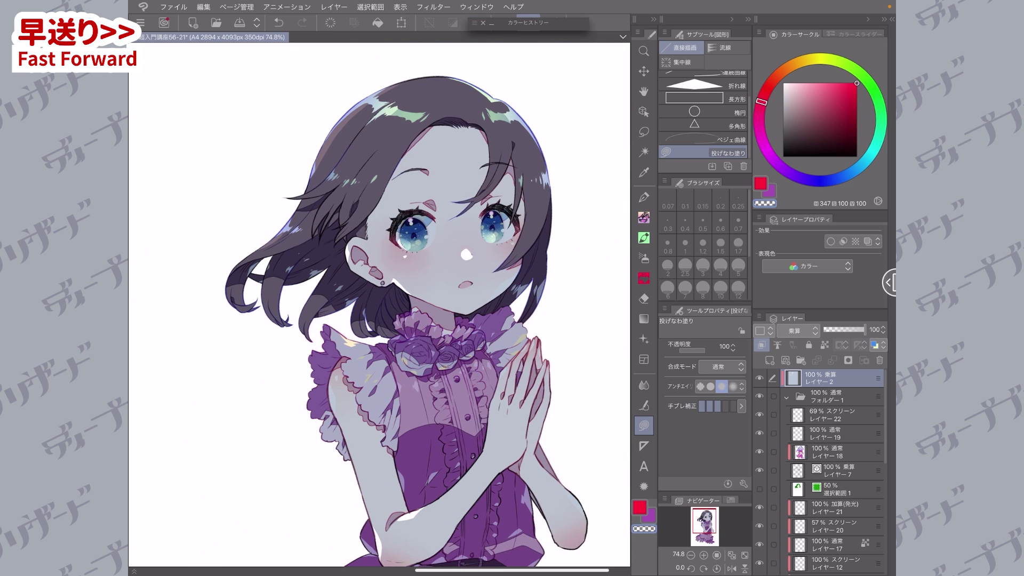
{"action": "scroll", "coordinate": [379, 304], "scroll_direction": "up", "scroll_amount": 3}
{"action": "mouse_move", "coordinate": [449, 304]}
{"action": "left_mouse_down"}
{"action": "mouse_move", "coordinate": [435, 328]}
{"action": "mouse_move", "coordinate": [360, 380]}
{"action": "mouse_move", "coordinate": [420, 339]}
{"action": "left_mouse_up"}
{"action": "scroll", "coordinate": [379, 304], "scroll_direction": "down", "scroll_amount": 4}
{"action": "scroll", "coordinate": [380, 304], "scroll_direction": "up", "scroll_amount": 4}
{"action": "left_click_drag", "start_coordinate": [483, 257], "coordinate": [459, 370]}
{"action": "left_click_drag", "start_coordinate": [571, 346], "coordinate": [550, 386]}
{"action": "left_click_drag", "start_coordinate": [622, 280], "coordinate": [545, 411]}
{"action": "scroll", "coordinate": [379, 303], "scroll_direction": "down", "scroll_amount": 2}
Step: Set the soft airbrush (柔らか) to size 5 and create a selection from レイヤー 17 again
{"action": "left_click", "coordinate": [644, 258]}
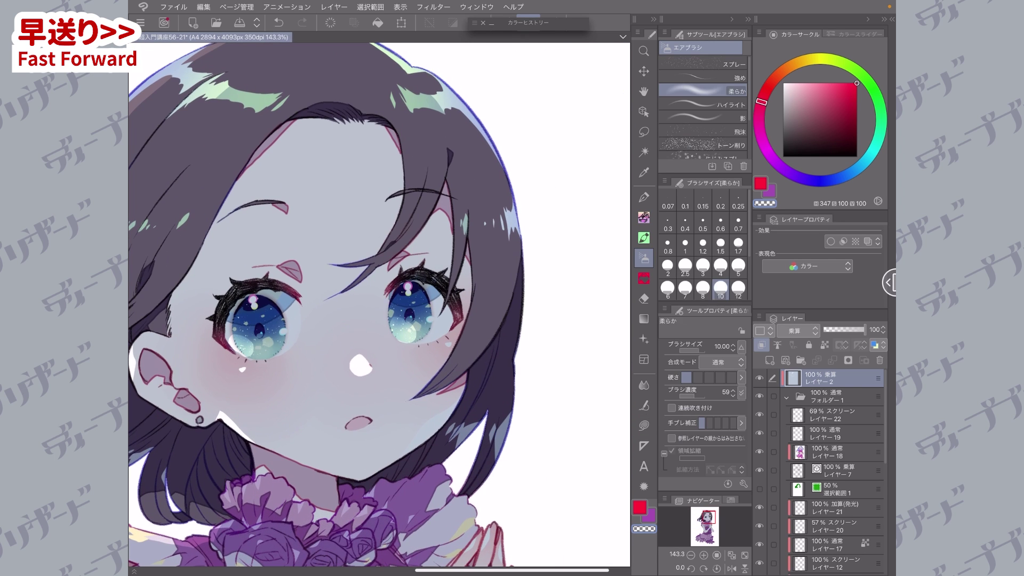
{"action": "left_click", "coordinate": [737, 265]}
{"action": "left_click", "coordinate": [832, 544]}
{"action": "left_click", "coordinate": [758, 317]}
{"action": "left_click", "coordinate": [674, 369]}
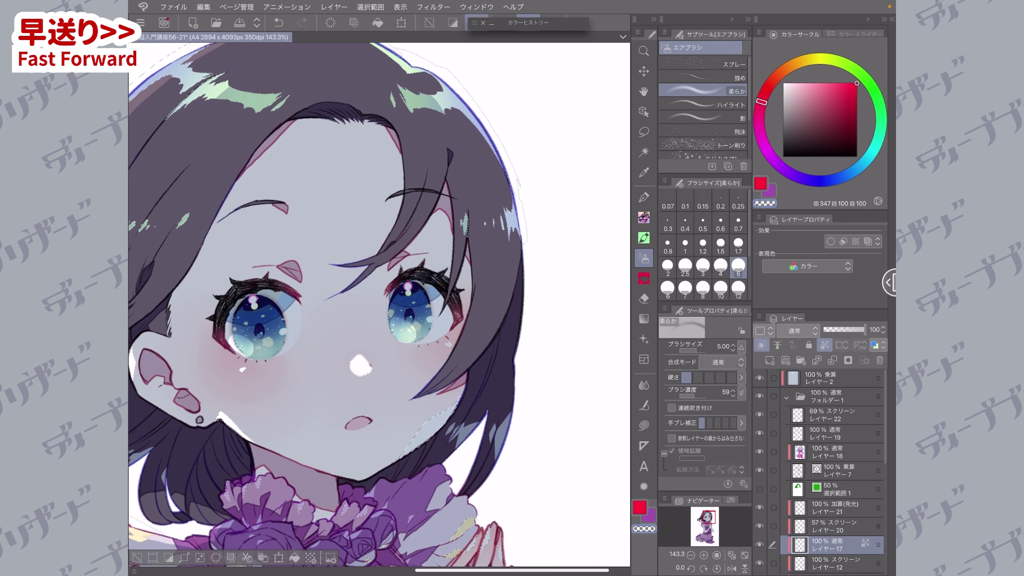
Step: Softly airbrush the selected hair and face highlights out of the Multiply layer with transparent color, and clear the selection
{"action": "left_click", "coordinate": [832, 378]}
{"action": "left_click_drag", "start_coordinate": [440, 107], "coordinate": [422, 111]}
{"action": "left_click_drag", "start_coordinate": [320, 266], "coordinate": [487, 344]}
{"action": "mouse_move", "coordinate": [397, 167]}
{"action": "left_mouse_down"}
{"action": "mouse_move", "coordinate": [409, 159]}
{"action": "mouse_move", "coordinate": [377, 158]}
{"action": "left_mouse_up"}
{"action": "left_click_drag", "start_coordinate": [274, 290], "coordinate": [238, 276]}
{"action": "left_click_drag", "start_coordinate": [164, 403], "coordinate": [169, 405]}
{"action": "key", "text": "ctrl+d"}
{"action": "scroll", "coordinate": [392, 393], "scroll_direction": "down", "scroll_amount": 4}
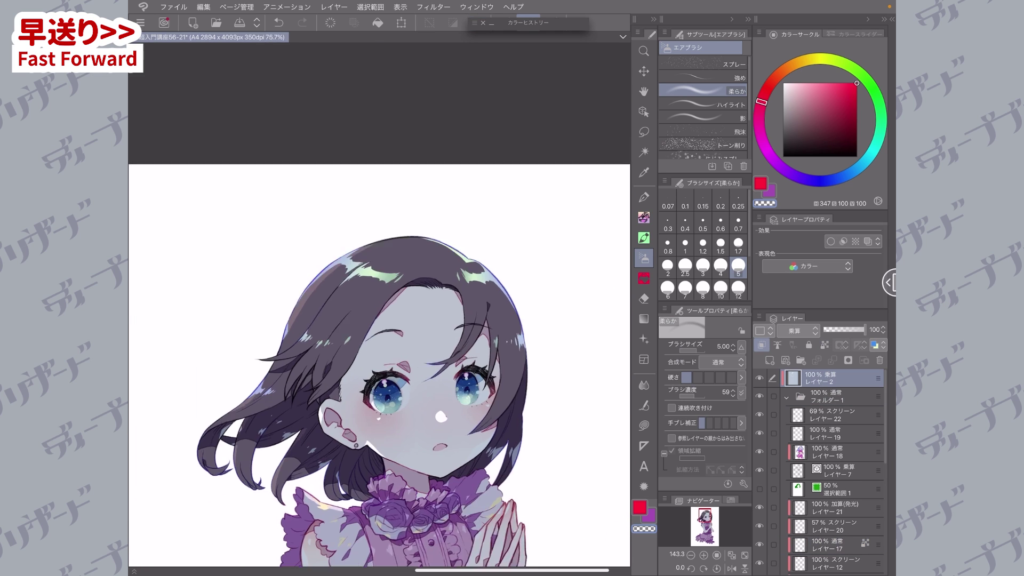
Step: Carve backlit edges out of the Multiply layer along the frilled sleeve and arm with transparent lasso fill
{"action": "left_click_drag", "start_coordinate": [379, 480], "coordinate": [389, 224]}
{"action": "left_click_drag", "start_coordinate": [380, 320], "coordinate": [391, 268]}
{"action": "left_click", "coordinate": [643, 425]}
{"action": "scroll", "coordinate": [303, 269], "scroll_direction": "up", "scroll_amount": 4}
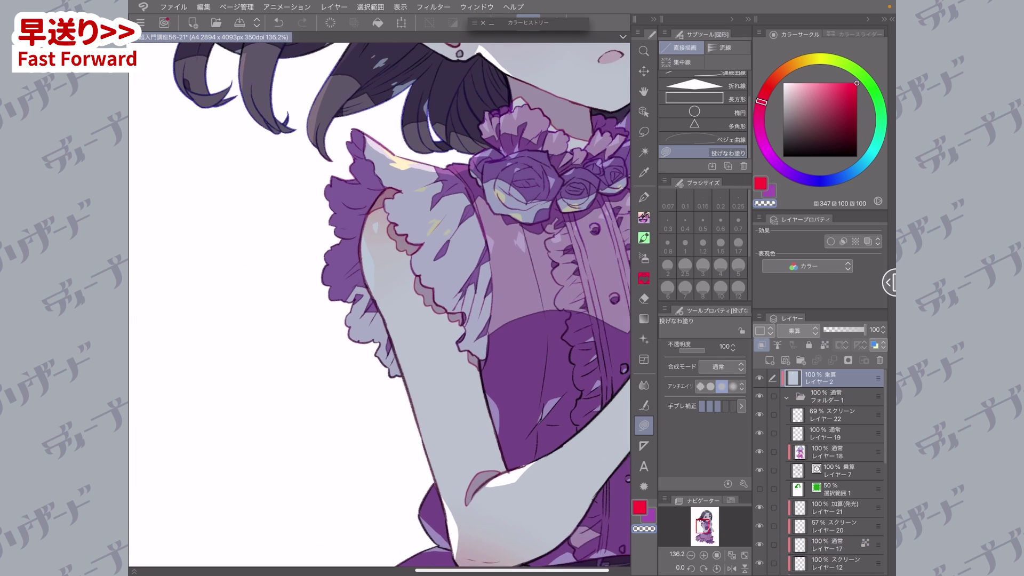
{"action": "left_click_drag", "start_coordinate": [400, 365], "coordinate": [439, 487]}
{"action": "scroll", "coordinate": [416, 298], "scroll_direction": "down", "scroll_amount": 3}
{"action": "left_click_drag", "start_coordinate": [490, 224], "coordinate": [278, 170]}
{"action": "scroll", "coordinate": [511, 178], "scroll_direction": "up", "scroll_amount": 2}
{"action": "mouse_move", "coordinate": [463, 373]}
{"action": "left_mouse_down"}
{"action": "mouse_move", "coordinate": [473, 396]}
{"action": "mouse_move", "coordinate": [487, 349]}
{"action": "left_mouse_up"}
{"action": "left_click_drag", "start_coordinate": [439, 206], "coordinate": [439, 250]}
{"action": "left_click_drag", "start_coordinate": [419, 152], "coordinate": [450, 397]}
{"action": "left_click_drag", "start_coordinate": [493, 212], "coordinate": [480, 252]}
Step: Carve lit shapes out of the Multiply layer on the gathered ruffles at the back of the skirt
{"action": "scroll", "coordinate": [342, 320], "scroll_direction": "down", "scroll_amount": 5}
{"action": "scroll", "coordinate": [183, 445], "scroll_direction": "up", "scroll_amount": 5}
{"action": "left_click_drag", "start_coordinate": [447, 348], "coordinate": [484, 322]}
{"action": "mouse_move", "coordinate": [500, 356]}
{"action": "left_mouse_down"}
{"action": "mouse_move", "coordinate": [431, 396]}
{"action": "mouse_move", "coordinate": [488, 347]}
{"action": "left_mouse_up"}
{"action": "mouse_move", "coordinate": [447, 339]}
{"action": "left_mouse_down"}
{"action": "mouse_move", "coordinate": [506, 320]}
{"action": "mouse_move", "coordinate": [479, 352]}
{"action": "left_mouse_up"}
{"action": "left_click_drag", "start_coordinate": [497, 360], "coordinate": [462, 377]}
{"action": "mouse_move", "coordinate": [391, 409]}
{"action": "left_mouse_down"}
{"action": "mouse_move", "coordinate": [404, 410]}
{"action": "mouse_move", "coordinate": [341, 431]}
{"action": "mouse_move", "coordinate": [400, 426]}
{"action": "left_mouse_up"}
{"action": "left_click_drag", "start_coordinate": [446, 394], "coordinate": [399, 430]}
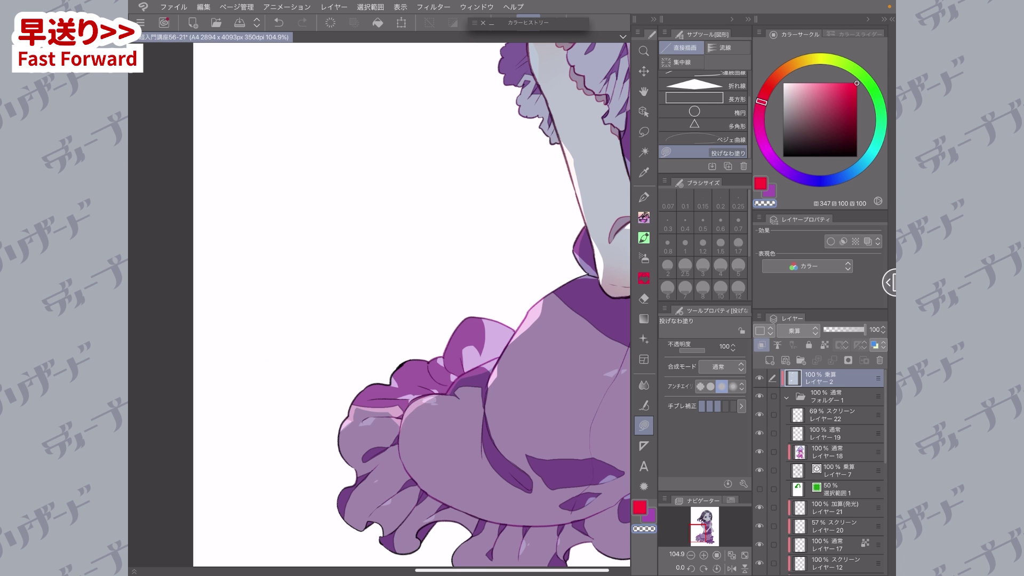
Step: Carve lit shapes out of the Multiply layer on the small ruffle at the opposite side of the skirt
{"action": "left_click_drag", "start_coordinate": [533, 299], "coordinate": [274, 349]}
{"action": "scroll", "coordinate": [274, 349], "scroll_direction": "down", "scroll_amount": 1}
{"action": "left_click_drag", "start_coordinate": [508, 279], "coordinate": [510, 300]}
{"action": "left_click_drag", "start_coordinate": [513, 320], "coordinate": [500, 344]}
{"action": "left_click_drag", "start_coordinate": [518, 298], "coordinate": [504, 363]}
{"action": "scroll", "coordinate": [365, 458], "scroll_direction": "down", "scroll_amount": 5}
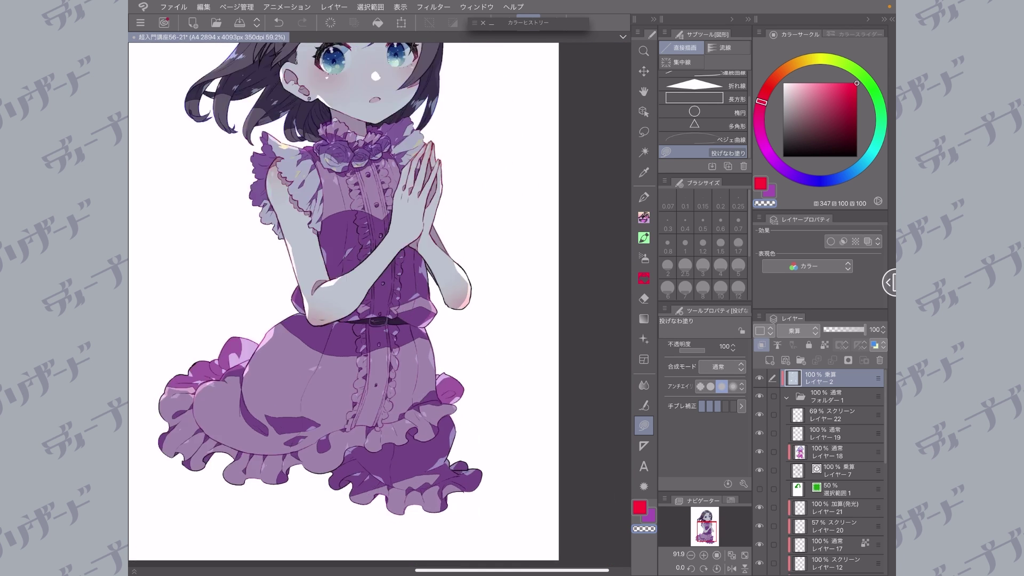
{"action": "scroll", "coordinate": [373, 304], "scroll_direction": "up", "scroll_amount": 2}
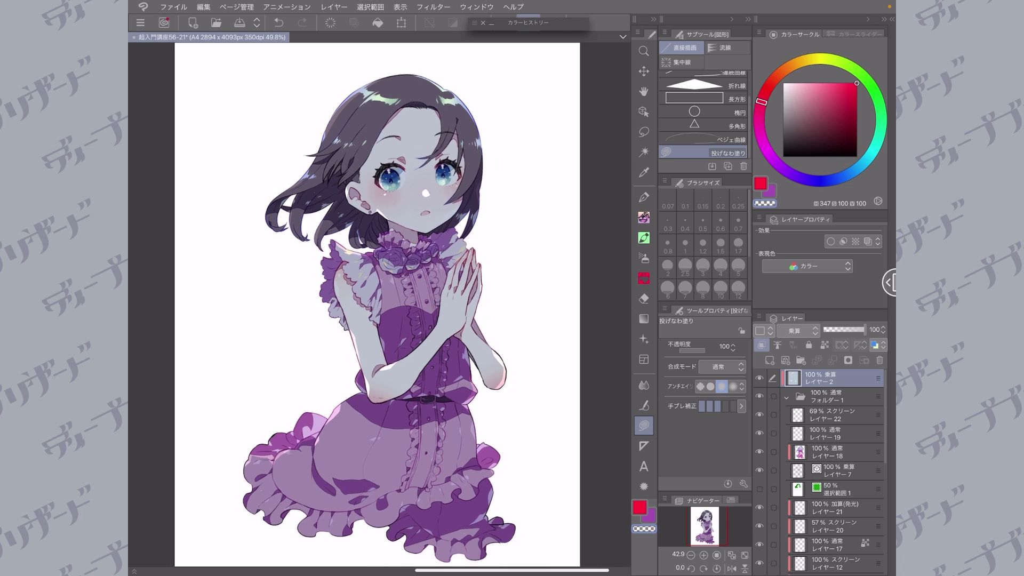
{"action": "left_click_drag", "start_coordinate": [374, 304], "coordinate": [383, 303]}
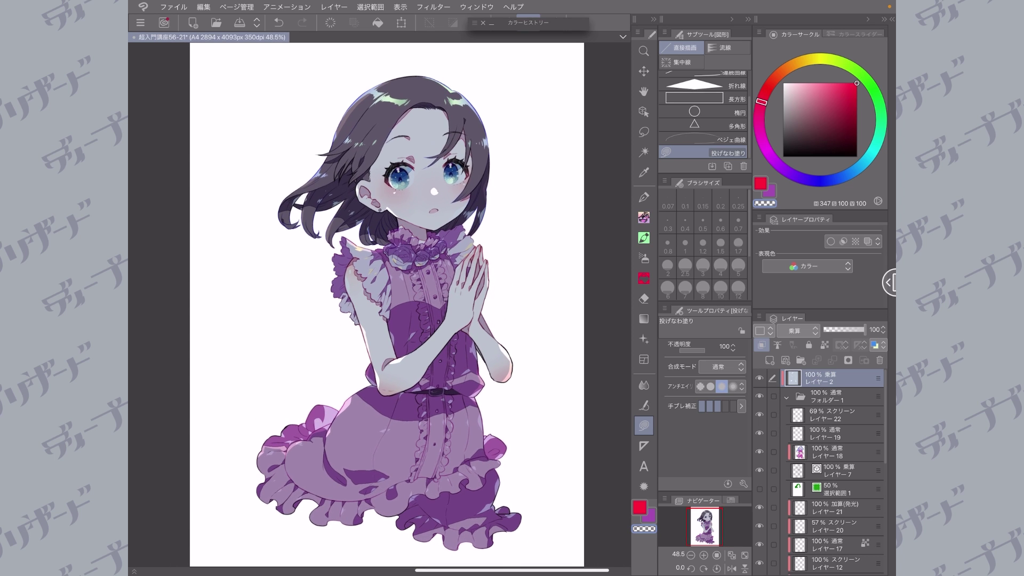
Step: Lock the Multiply layer's transparent pixels and apply a blue-to-transparent gradient (H 225, S 32, V 63) upward from the skirt past the head
{"action": "left_click", "coordinate": [824, 345]}
{"action": "left_click", "coordinate": [824, 345]}
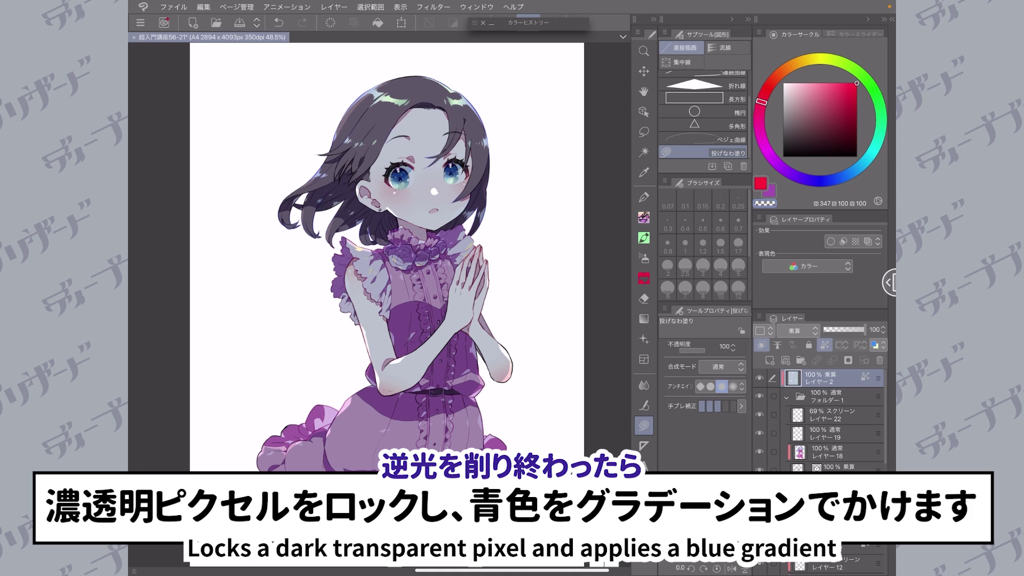
{"action": "left_click", "coordinate": [643, 318]}
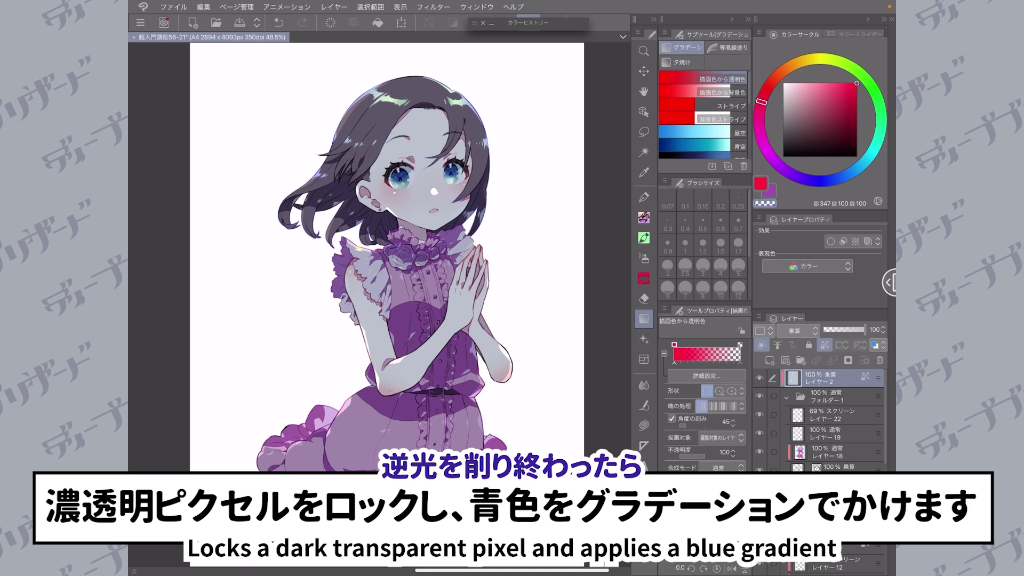
{"action": "left_click", "coordinate": [836, 179]}
{"action": "left_click", "coordinate": [806, 111]}
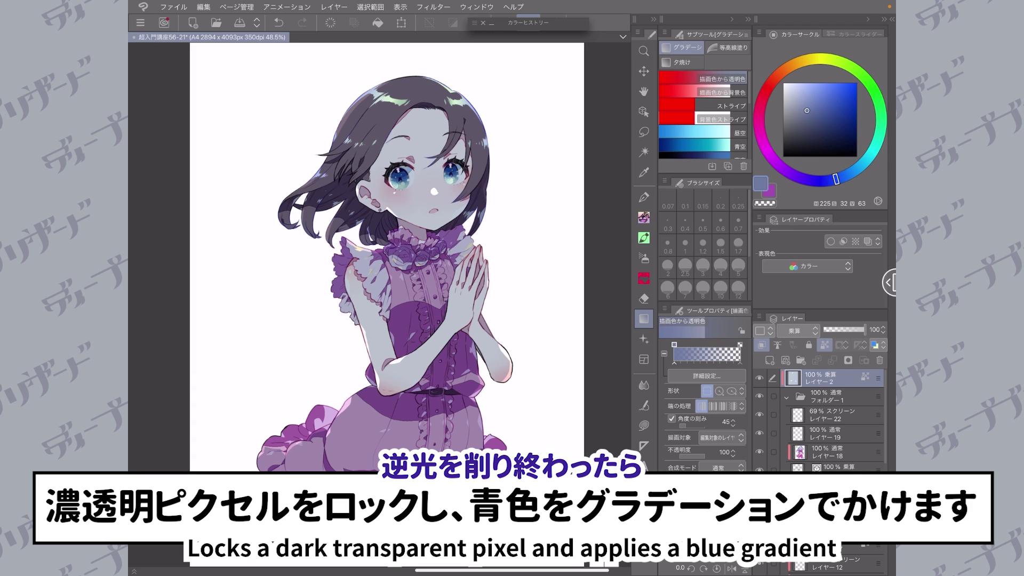
{"action": "left_click_drag", "start_coordinate": [489, 433], "coordinate": [341, 46]}
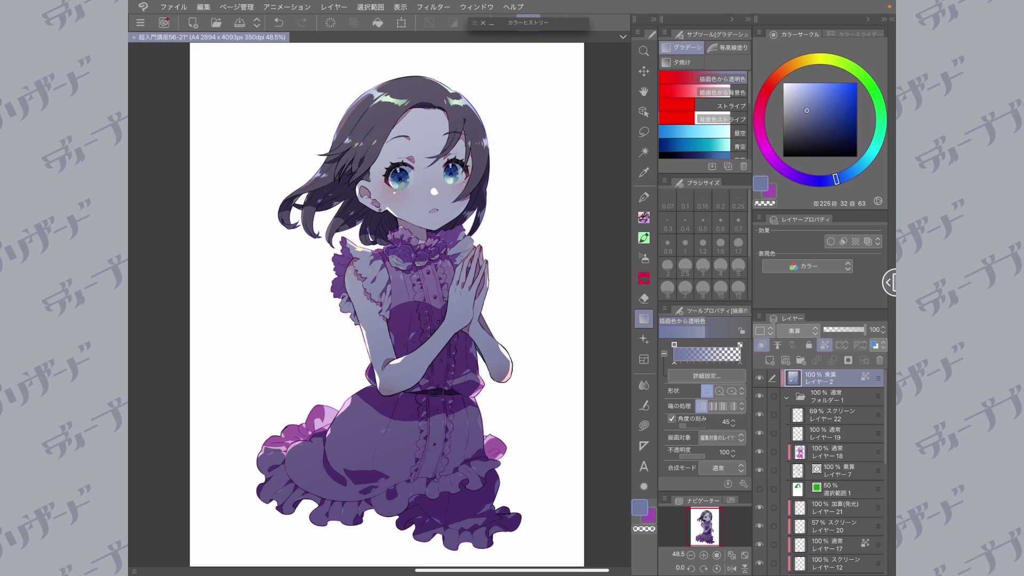